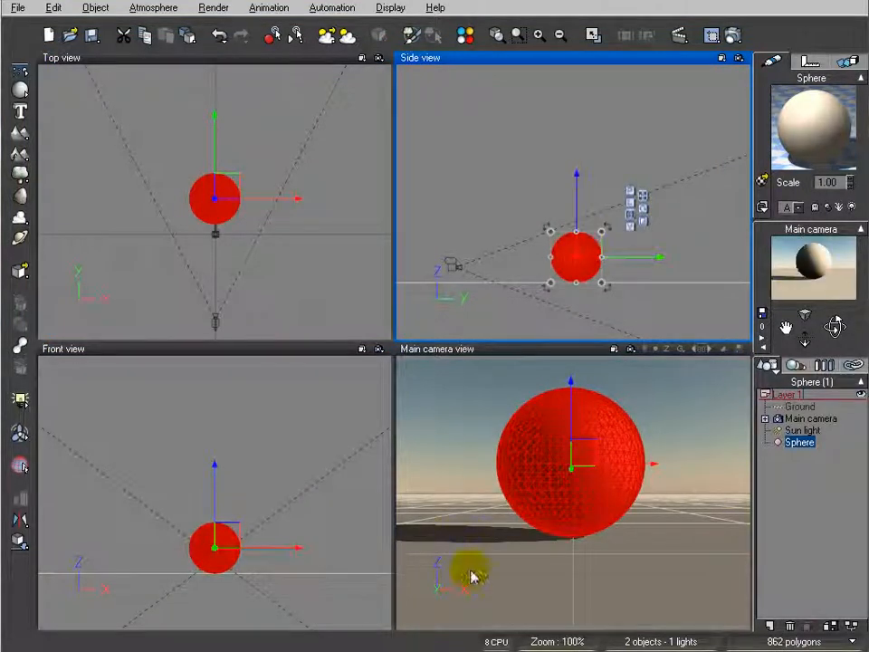
# - Display the animation timeline below the viewports
pyautogui.click(306, 231)
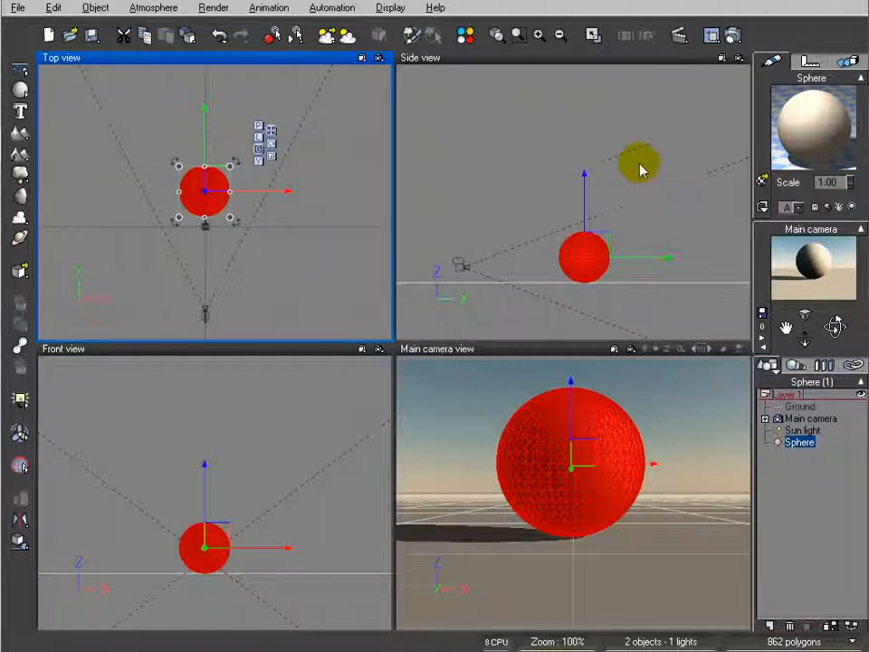
pyautogui.moveTo(644, 155); pyautogui.dragTo(661, 179, button='right')
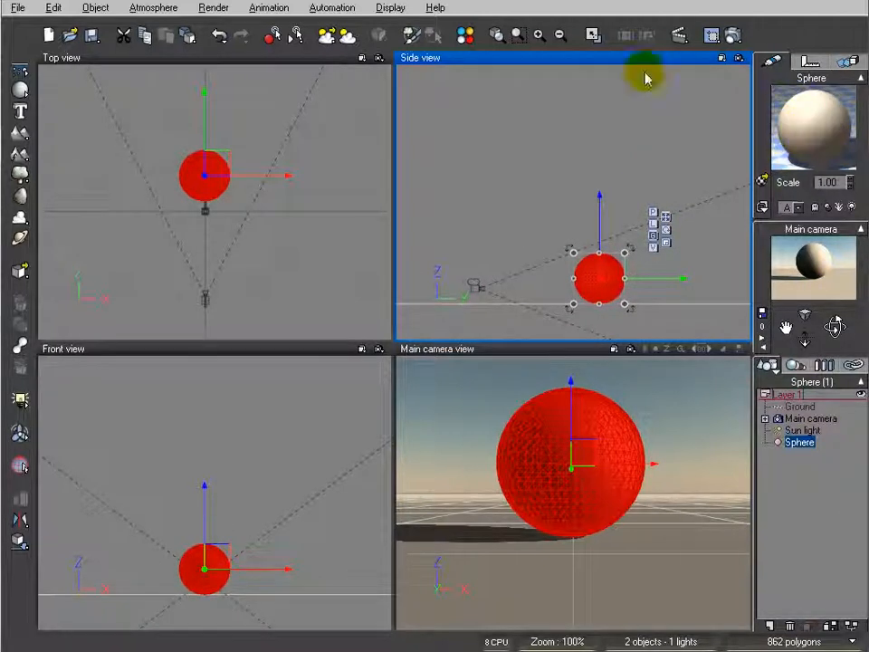
pyautogui.click(677, 36)
pyautogui.click(558, 84)
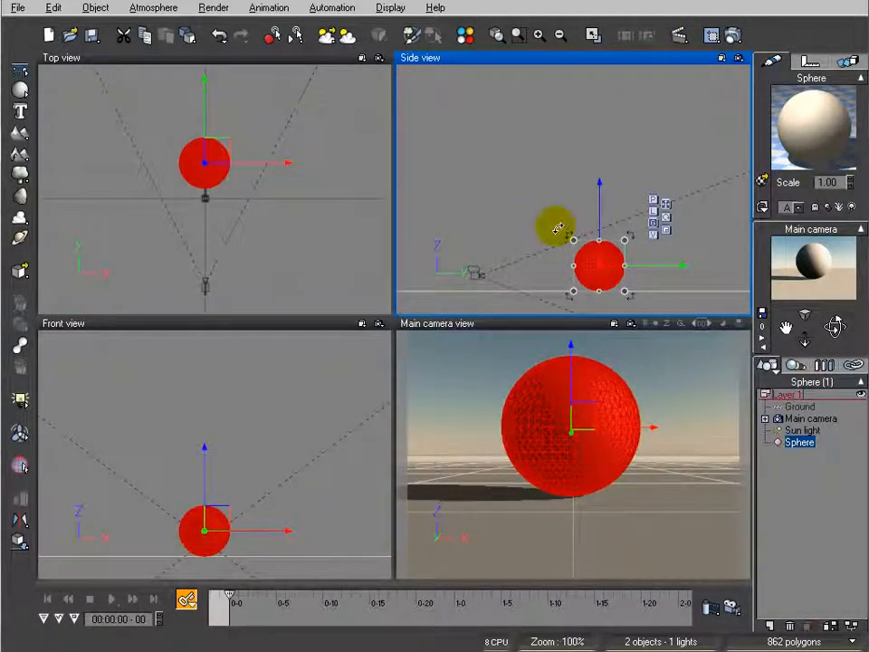
pyautogui.click(316, 178)
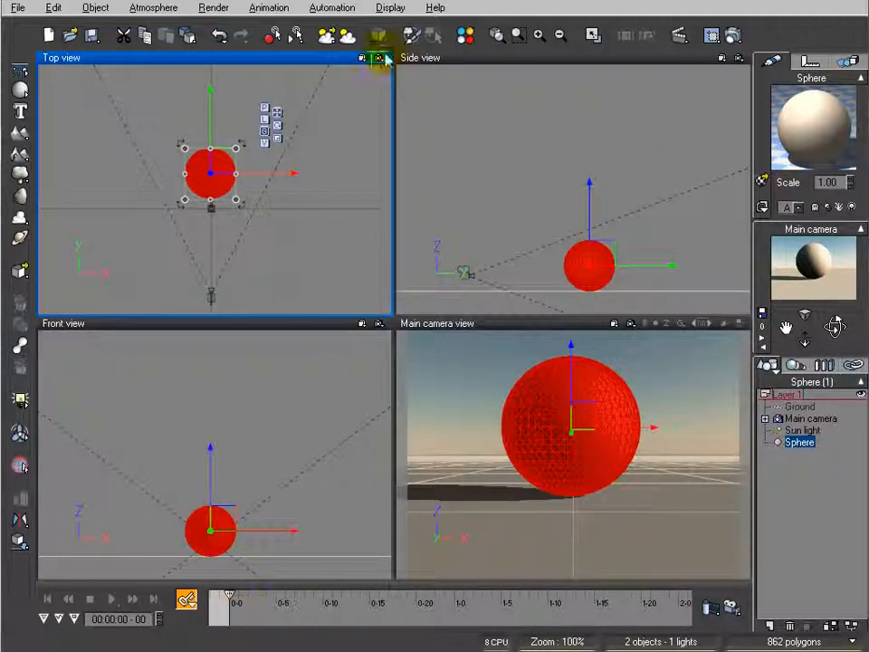
# - Add keyframes to all of the sphere's properties at the animation start and at 1 second
pyautogui.click(186, 601)
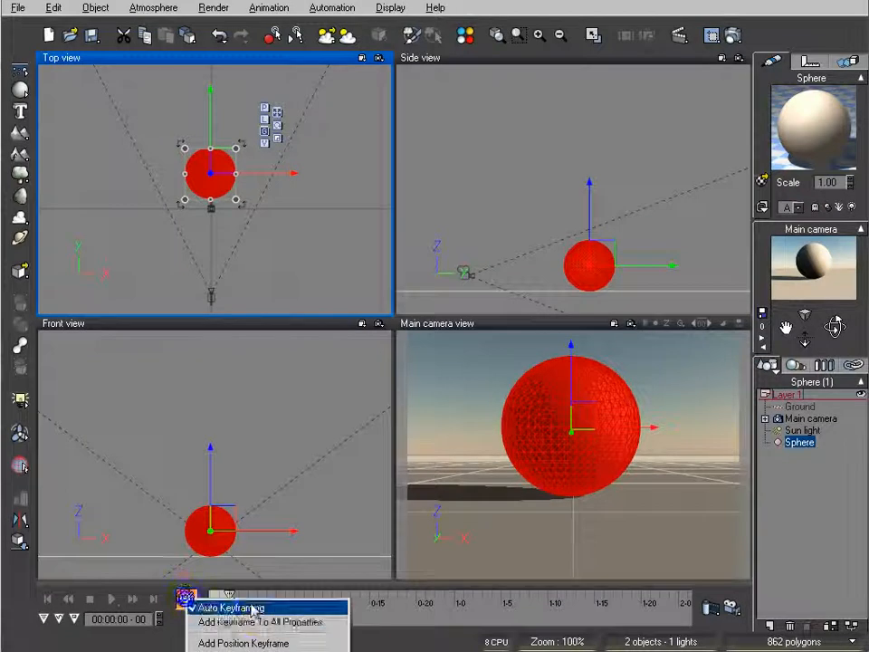
pyautogui.click(258, 621)
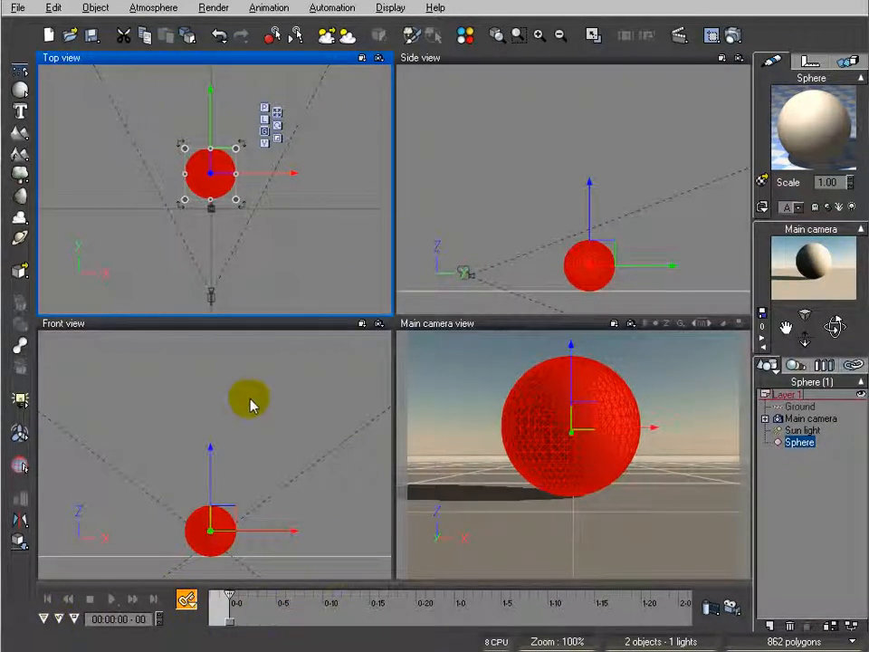
pyautogui.moveTo(230, 594); pyautogui.dragTo(455, 593)
pyautogui.click(187, 599)
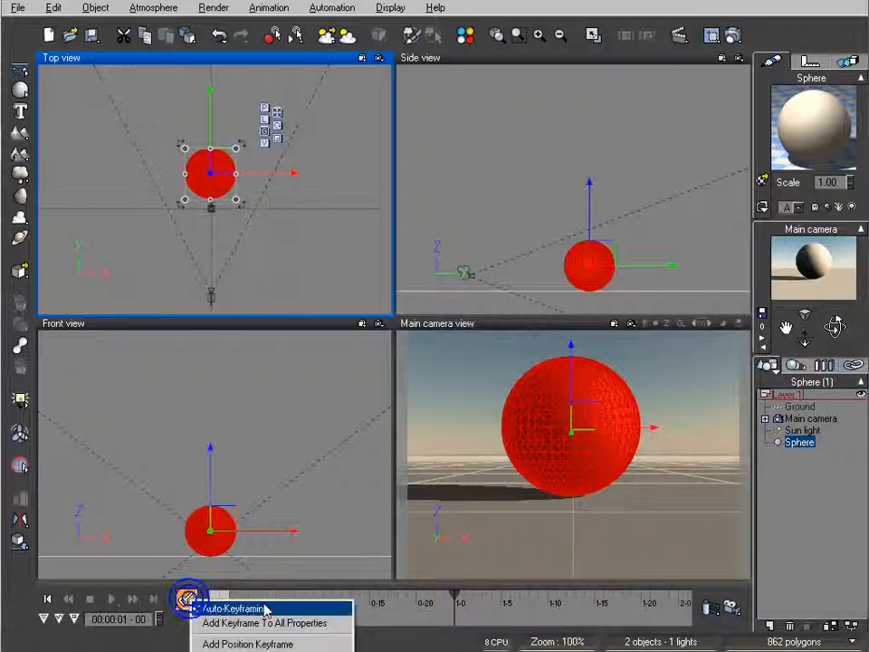
pyautogui.click(268, 624)
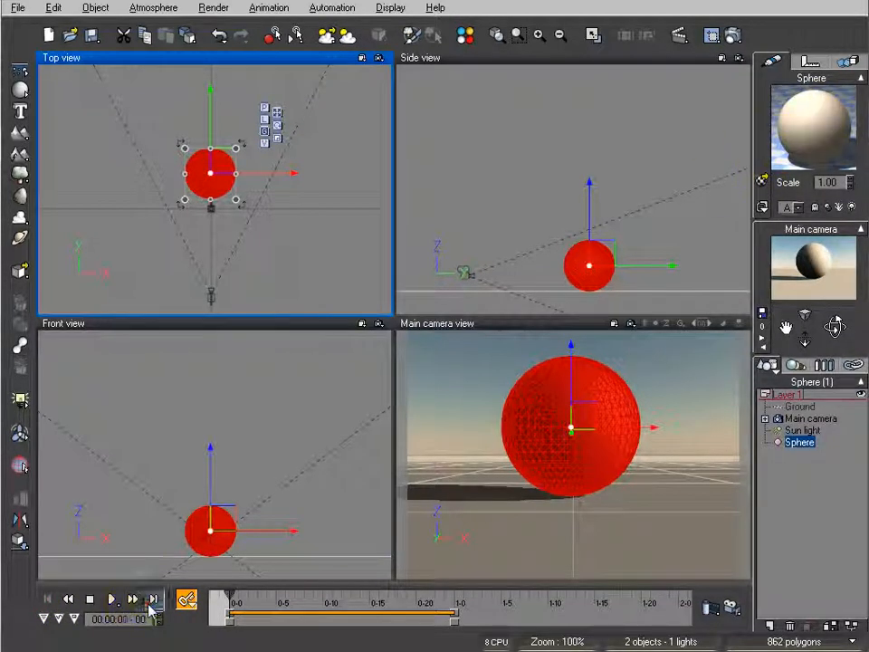
# - Apply the Chrome material from the Metals collection to the sphere and scrub the animation to check it
pyautogui.click(765, 177)
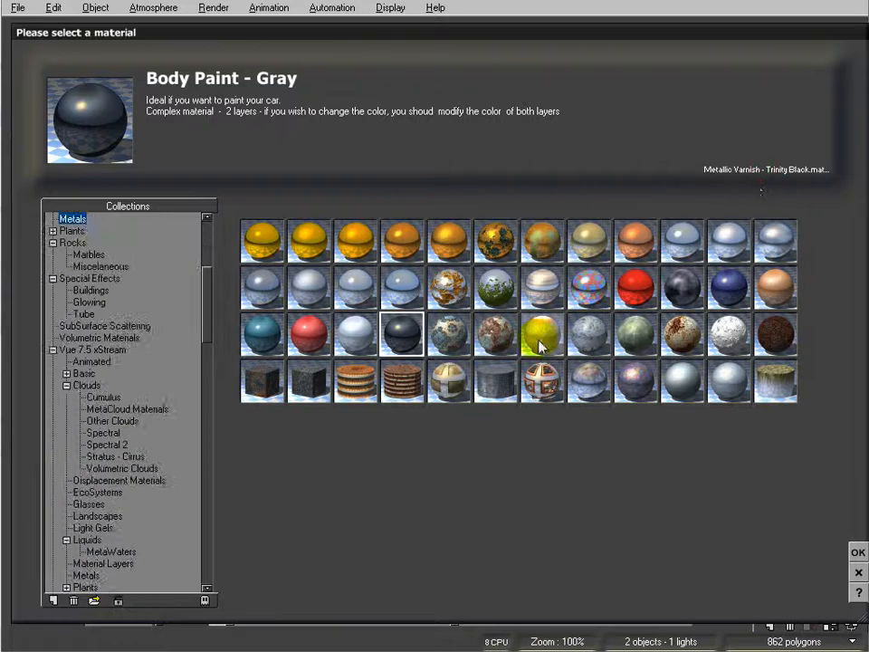
pyautogui.click(403, 288)
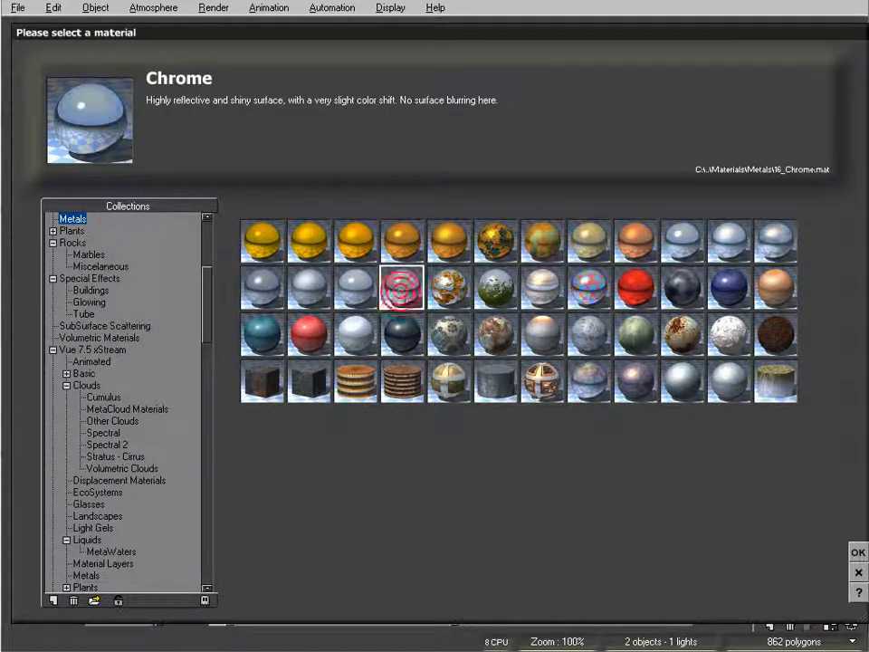
pyautogui.click(857, 553)
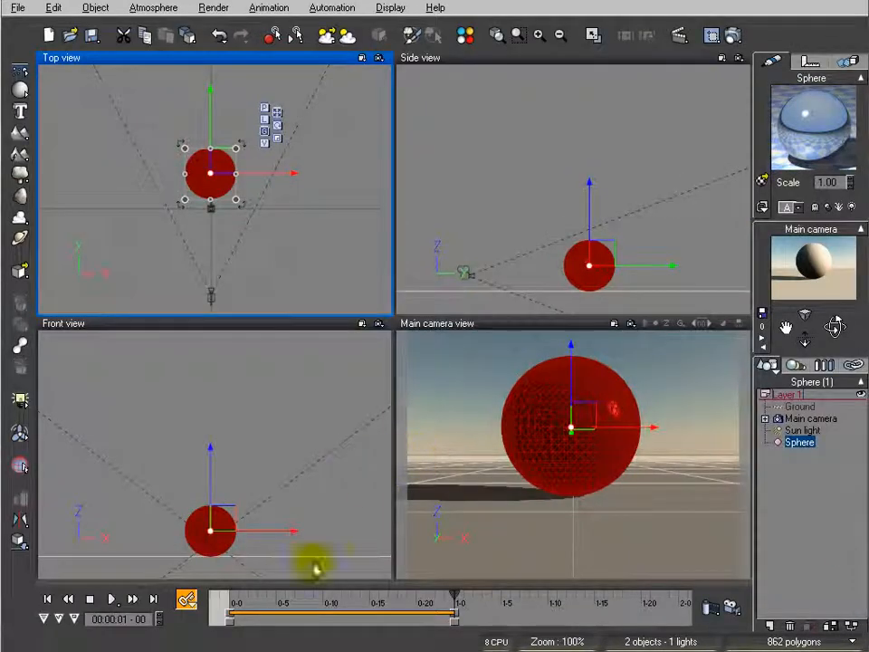
pyautogui.moveTo(453, 591); pyautogui.dragTo(324, 595)
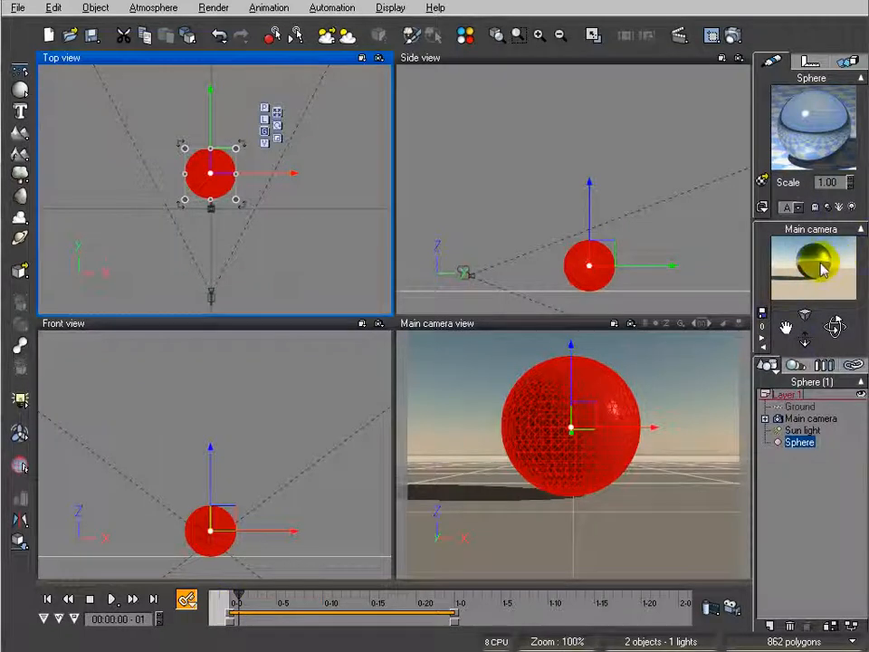
# - Expand the timeline to show the sphere's property tracks and select its Material track
pyautogui.click(43, 618)
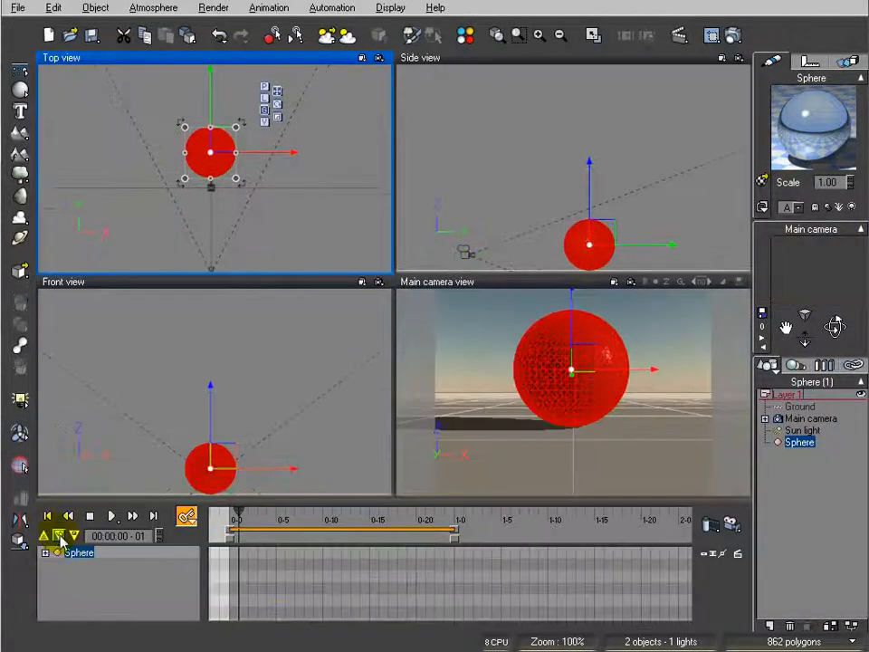
pyautogui.click(58, 535)
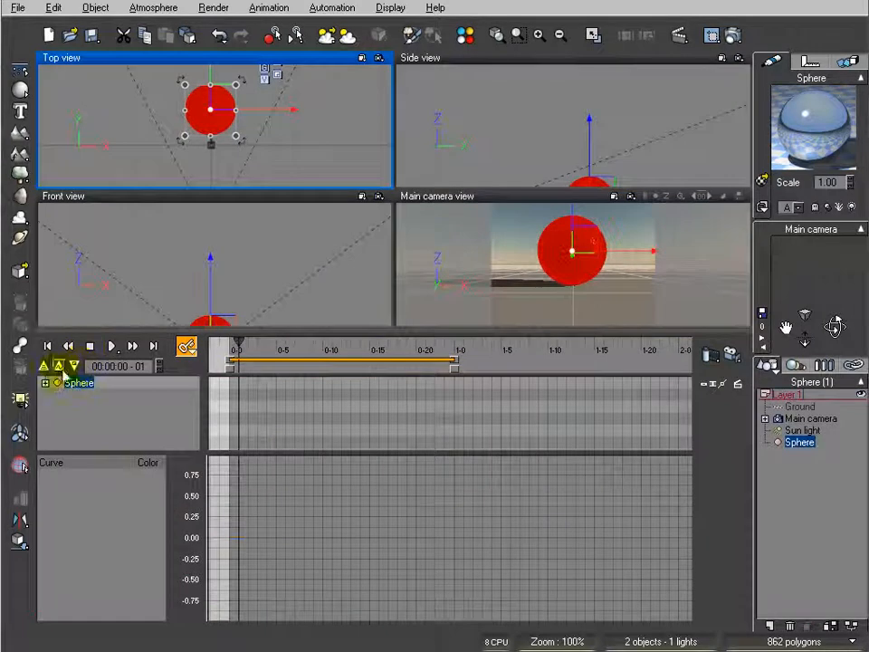
pyautogui.click(58, 362)
pyautogui.click(45, 554)
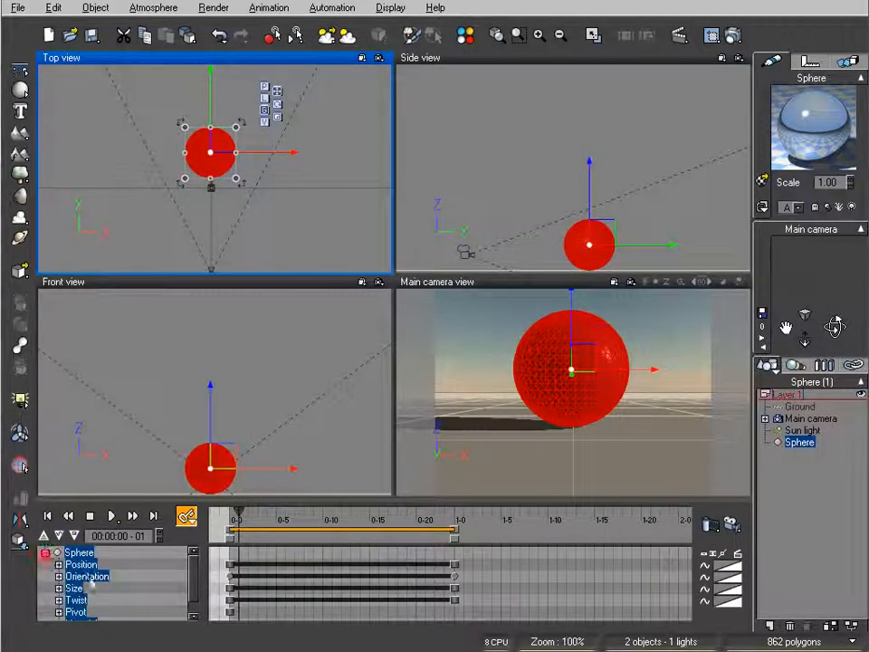
pyautogui.click(195, 569)
pyautogui.click(82, 609)
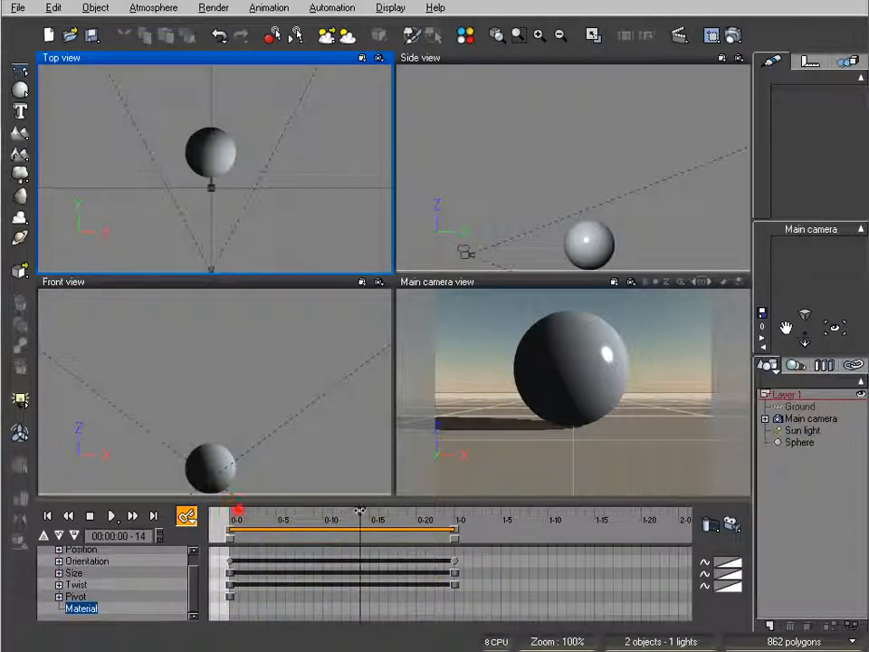
pyautogui.rightClick(74, 607)
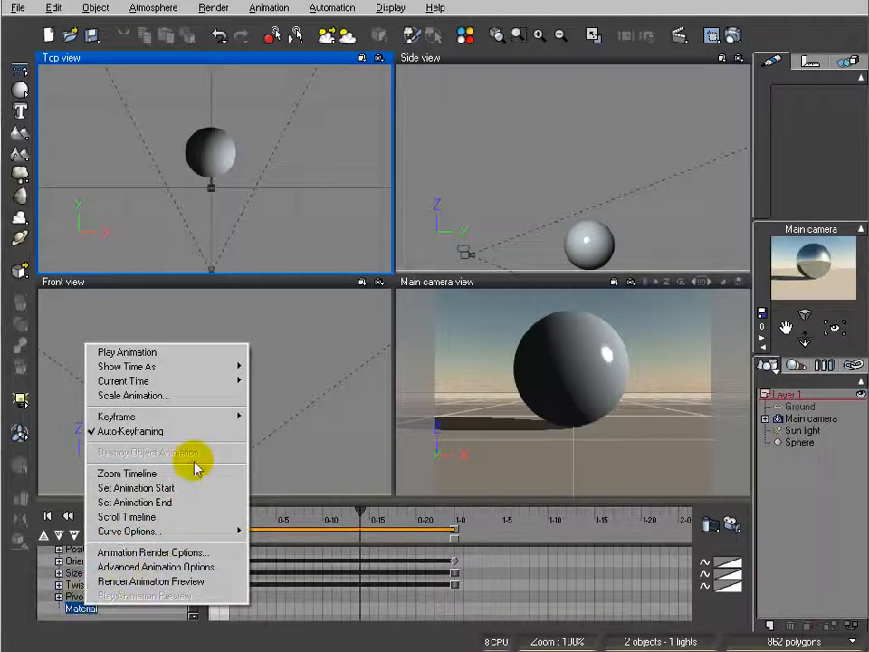
pyautogui.moveTo(206, 417)
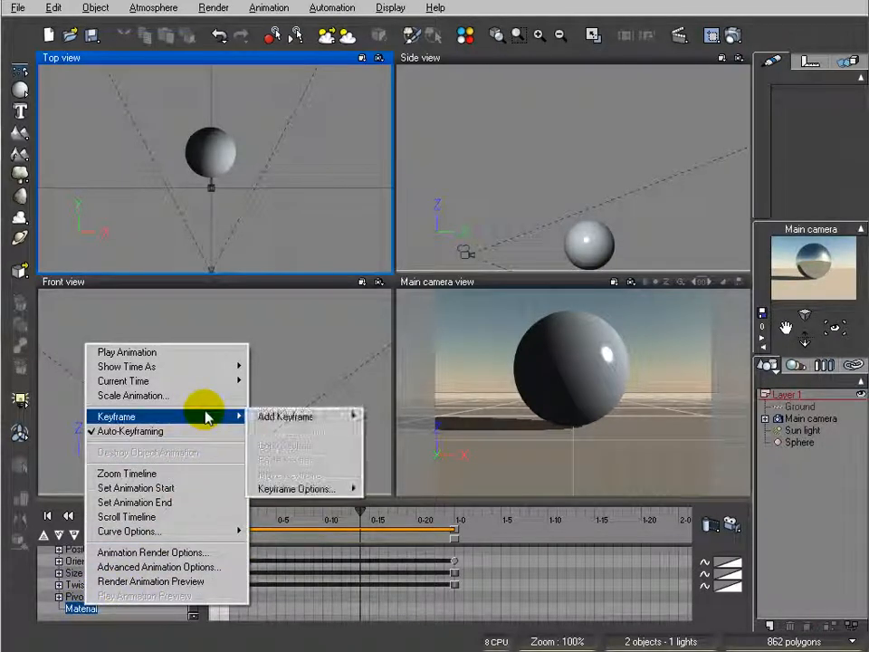
pyautogui.moveTo(281, 416)
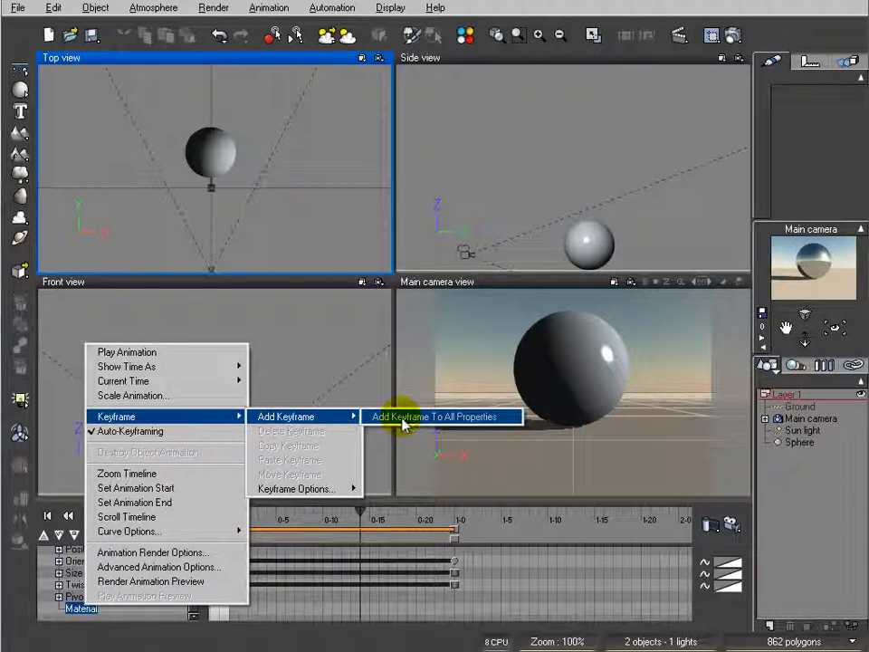
pyautogui.click(359, 508)
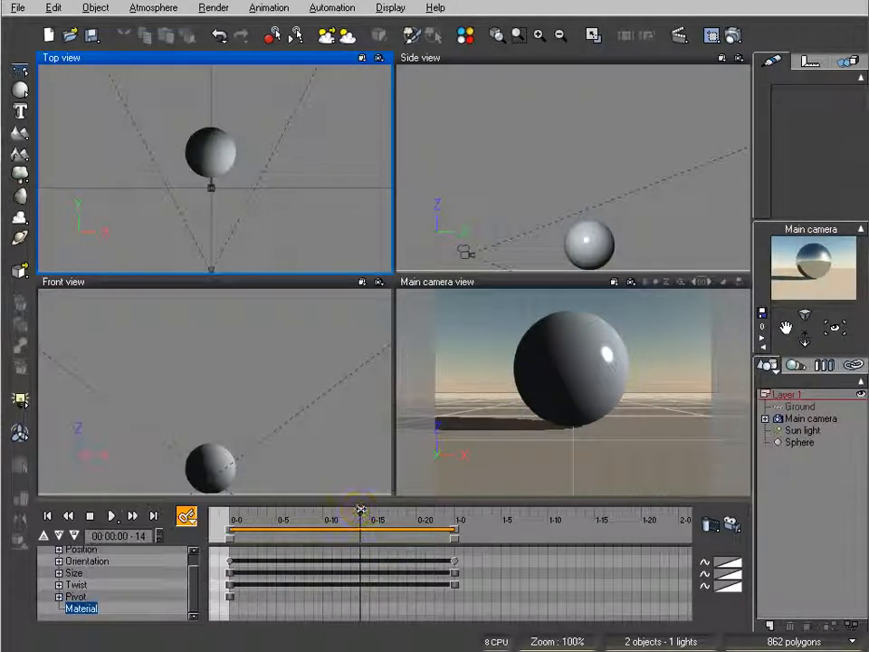
pyautogui.moveTo(360, 511); pyautogui.dragTo(378, 515)
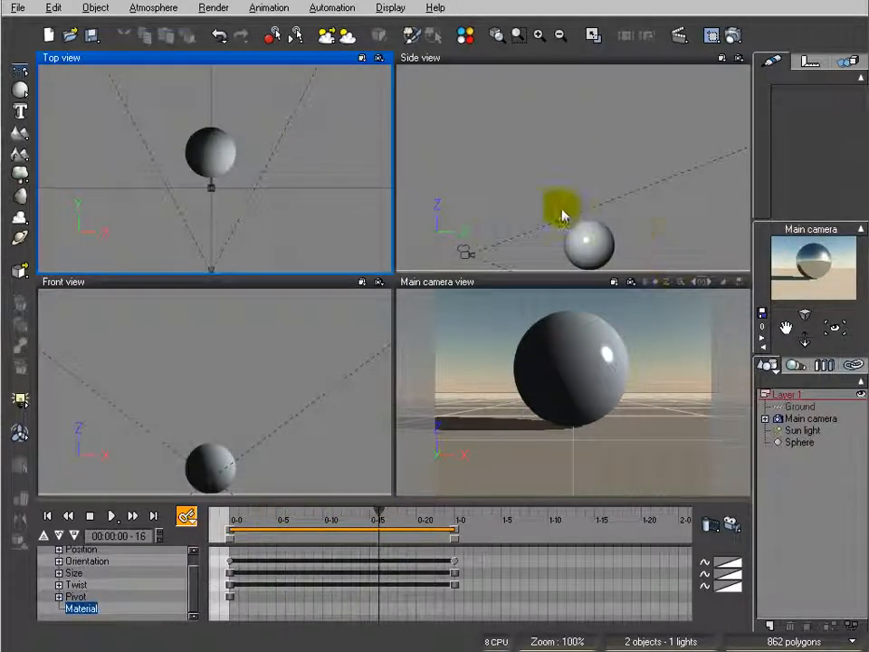
pyautogui.moveTo(698, 207); pyautogui.dragTo(663, 183, button='right')
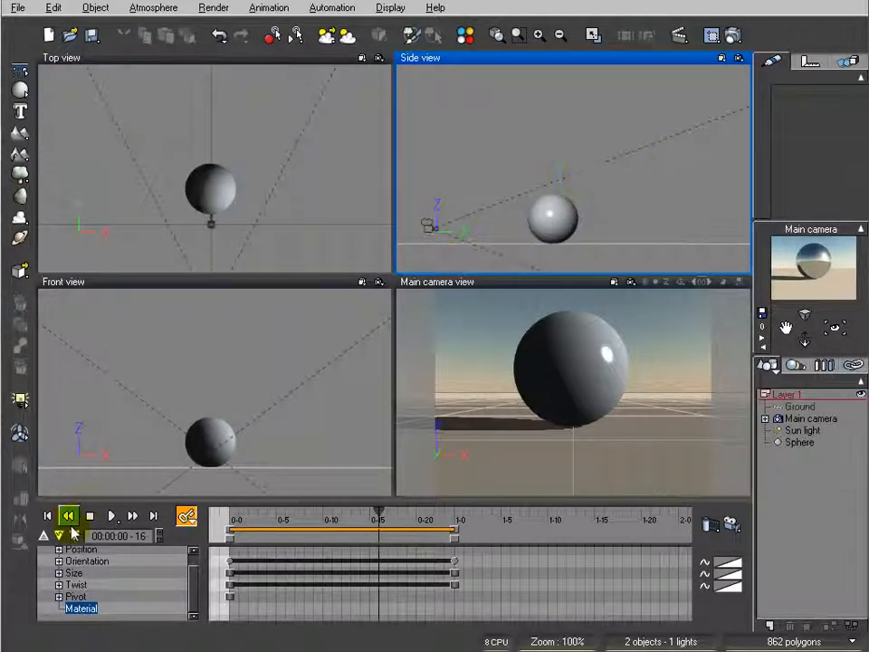
# - At the animation's end, set the sphere's Chrome bump depth to 0.9 and make the material animated
pyautogui.click(153, 518)
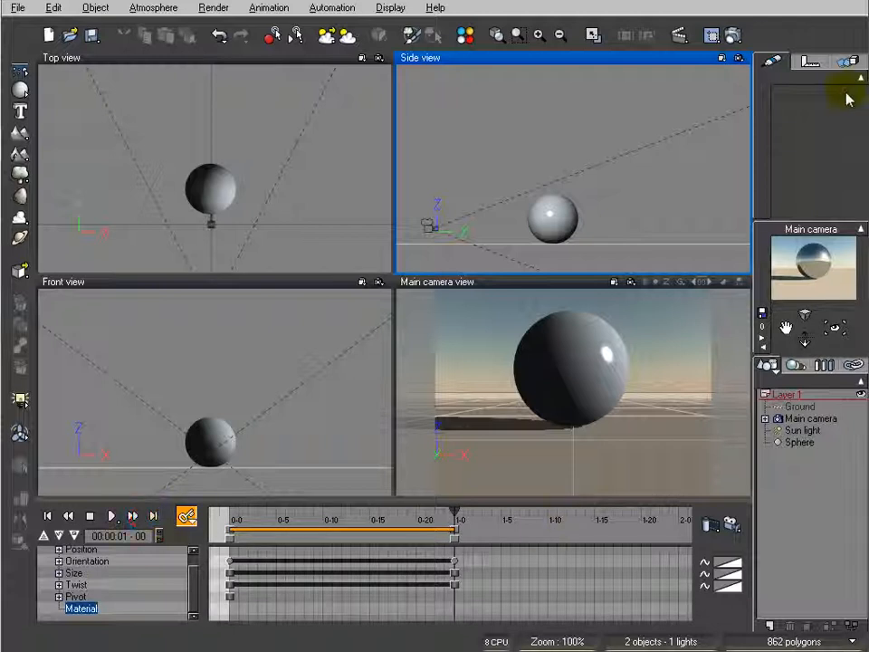
pyautogui.click(799, 441)
pyautogui.doubleClick(817, 117)
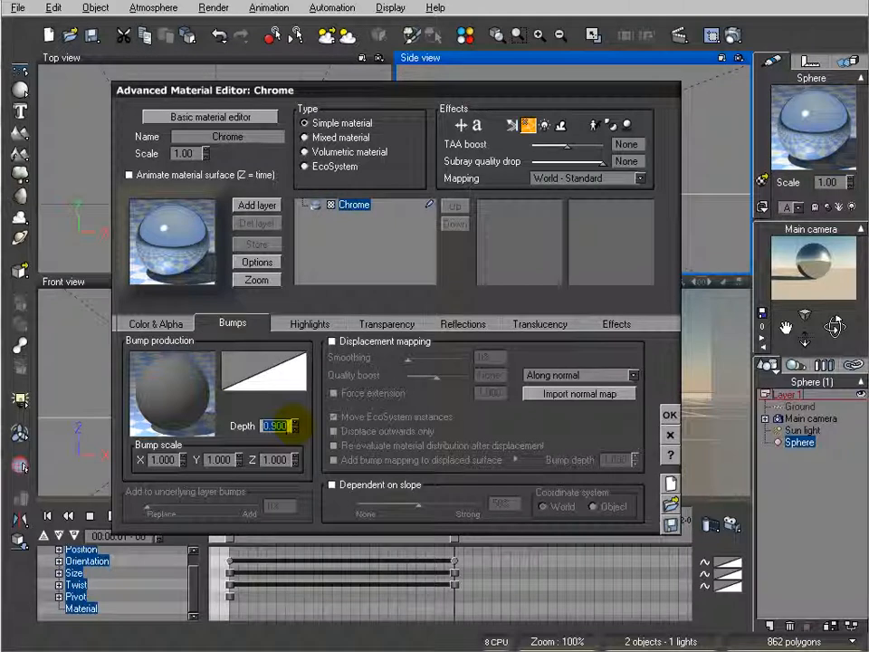
pyautogui.write('0.9')
pyautogui.press('Return')
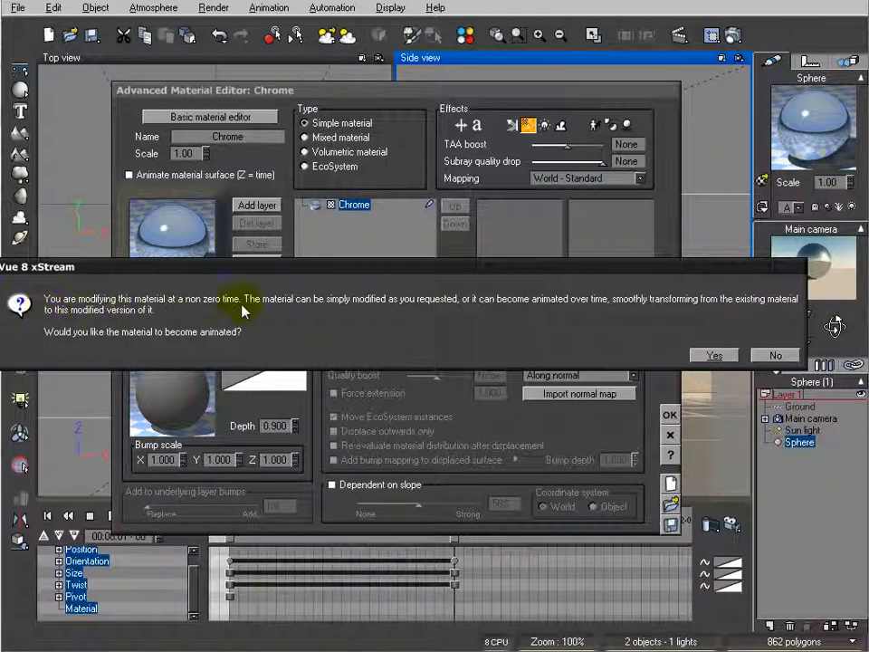
pyautogui.click(718, 353)
pyautogui.click(293, 425)
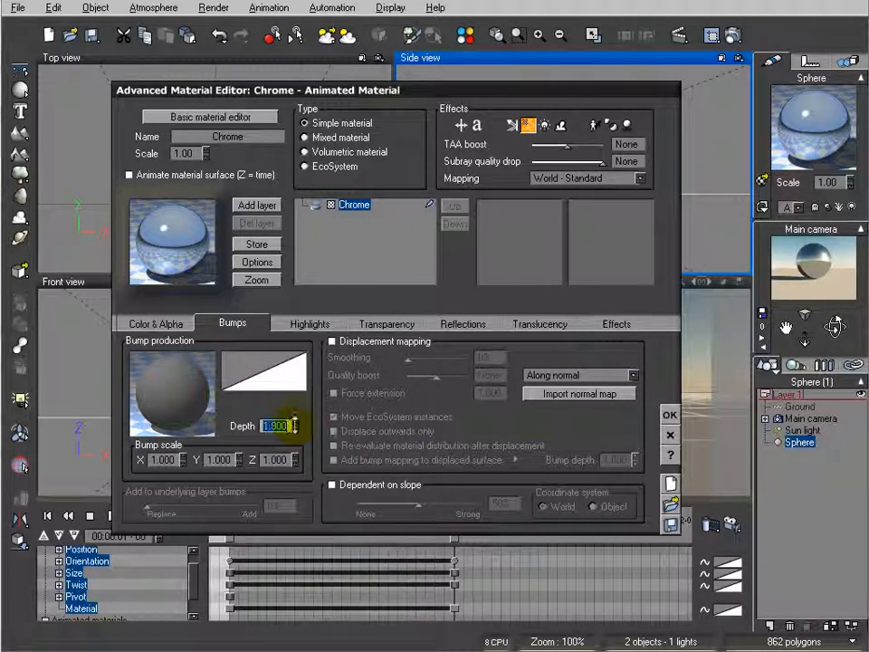
pyautogui.click(670, 415)
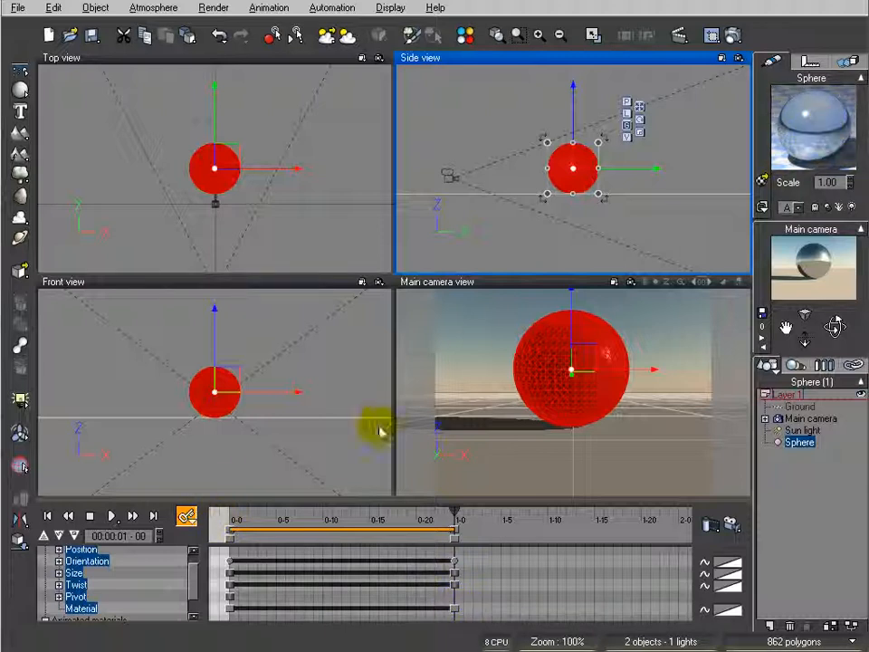
# - Apply the Bronze material from the Metals collection to the sphere at the animation start
pyautogui.click(762, 181)
pyautogui.click(401, 240)
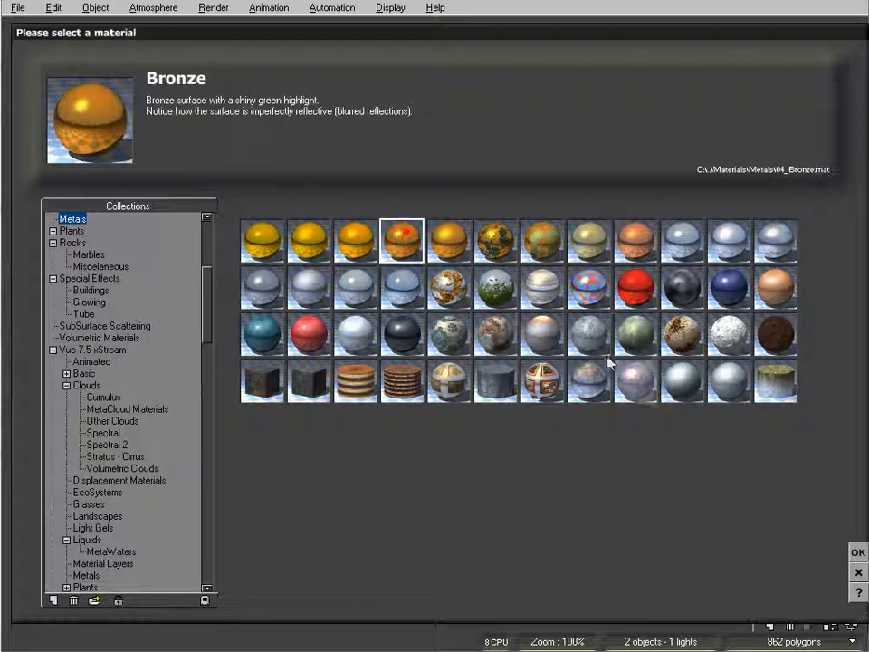
pyautogui.click(859, 552)
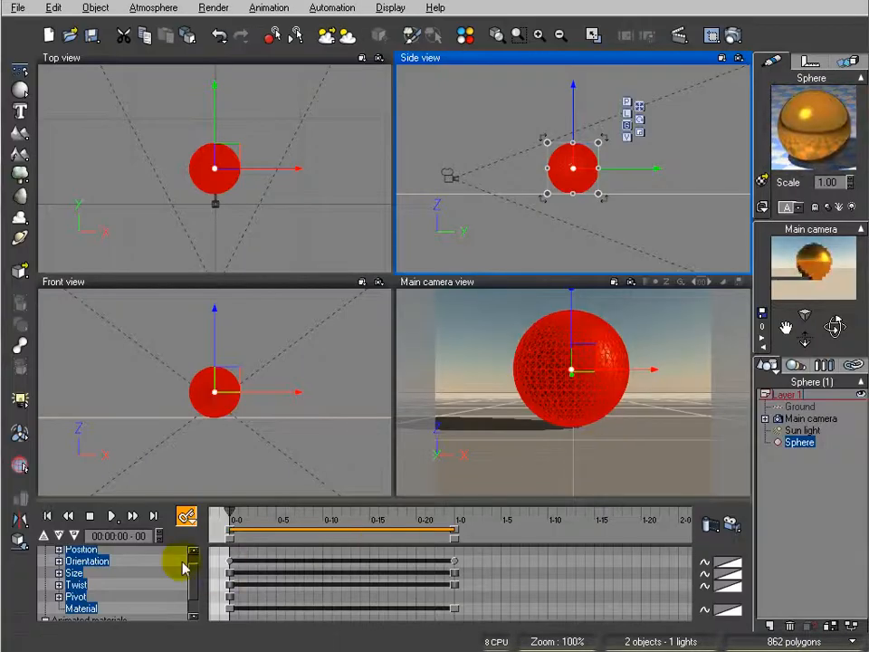
# - Scrub through the animation to examine the sphere's material blending from Bronze to Chrome
pyautogui.click(155, 516)
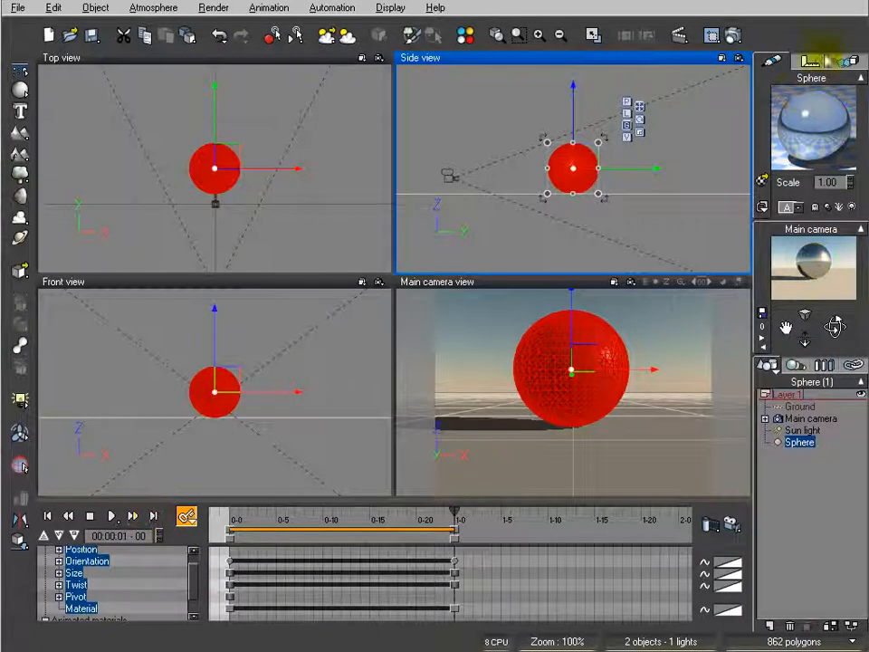
pyautogui.moveTo(454, 512)
pyautogui.mouseDown()
pyautogui.moveTo(248, 510)
pyautogui.moveTo(443, 514)
pyautogui.moveTo(331, 516)
pyautogui.mouseUp()
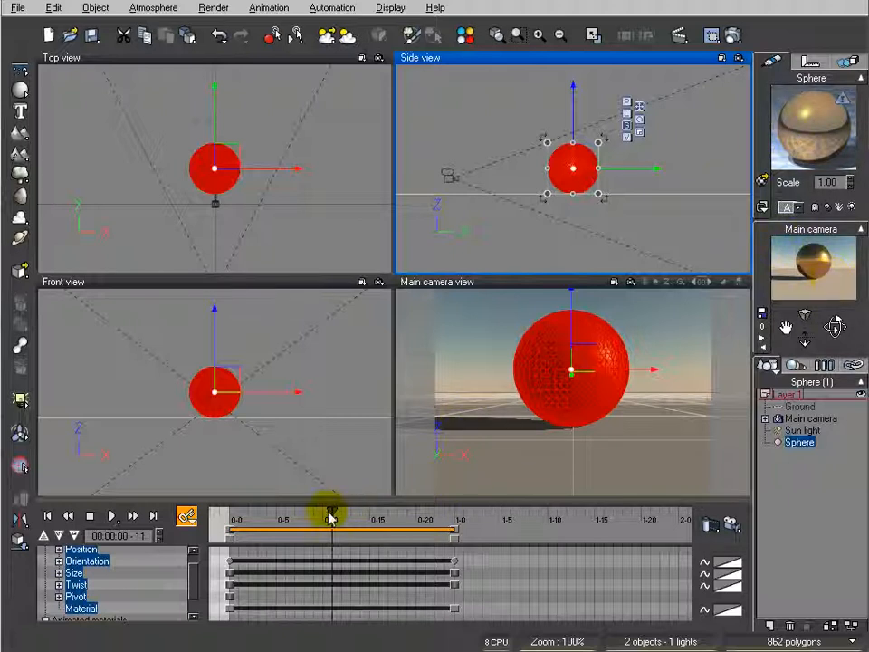
pyautogui.moveTo(283, 509); pyautogui.dragTo(333, 512)
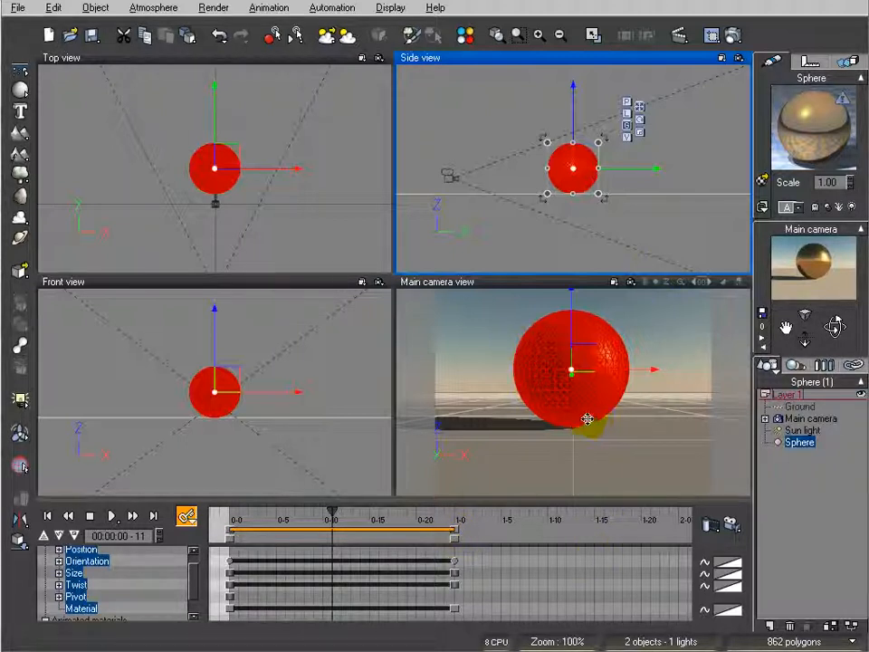
pyautogui.moveTo(583, 312); pyautogui.dragTo(603, 310)
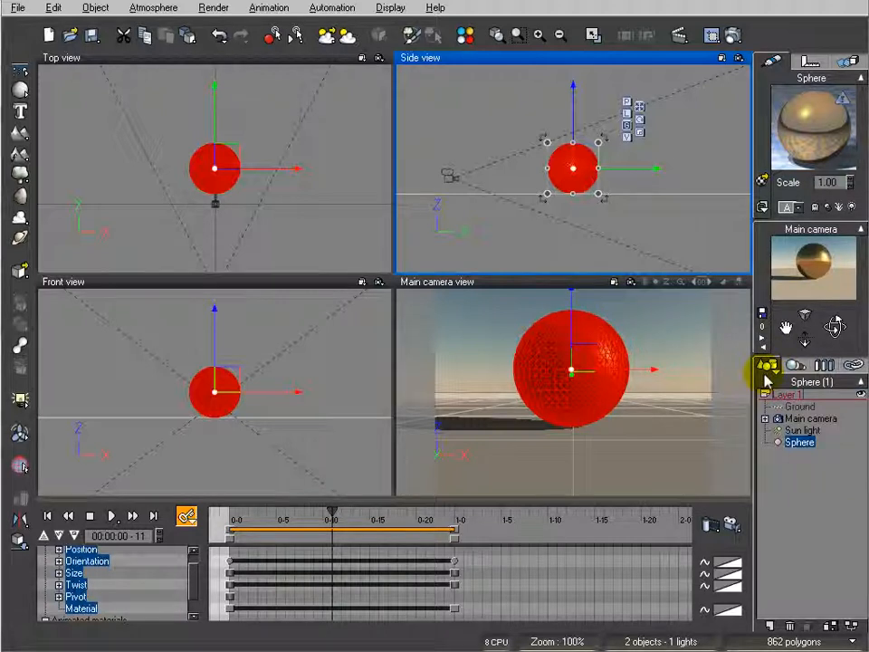
pyautogui.moveTo(768, 380); pyautogui.dragTo(670, 278)
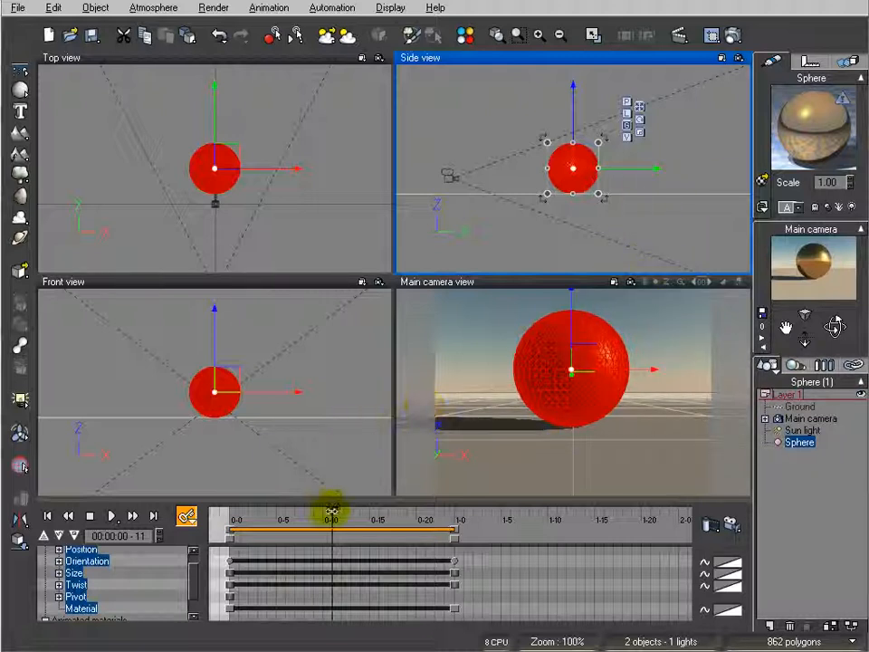
pyautogui.moveTo(331, 513)
pyautogui.mouseDown()
pyautogui.moveTo(260, 508)
pyautogui.moveTo(337, 514)
pyautogui.mouseUp()
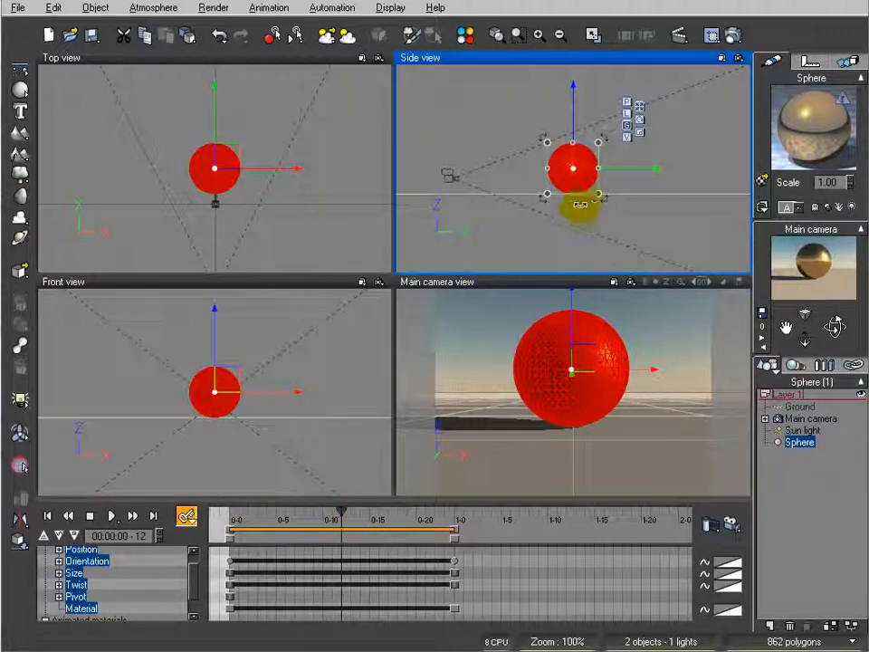
# - At the animation start, apply the Flat white material from the Basic collection to the sphere
pyautogui.moveTo(585, 212); pyautogui.dragTo(588, 219, button='right')
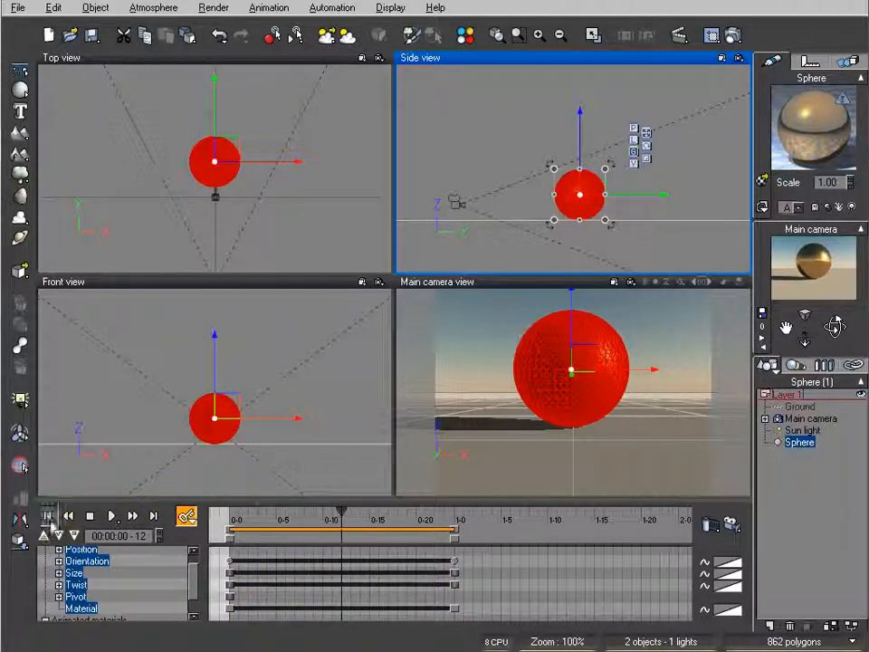
pyautogui.click(47, 515)
pyautogui.click(766, 181)
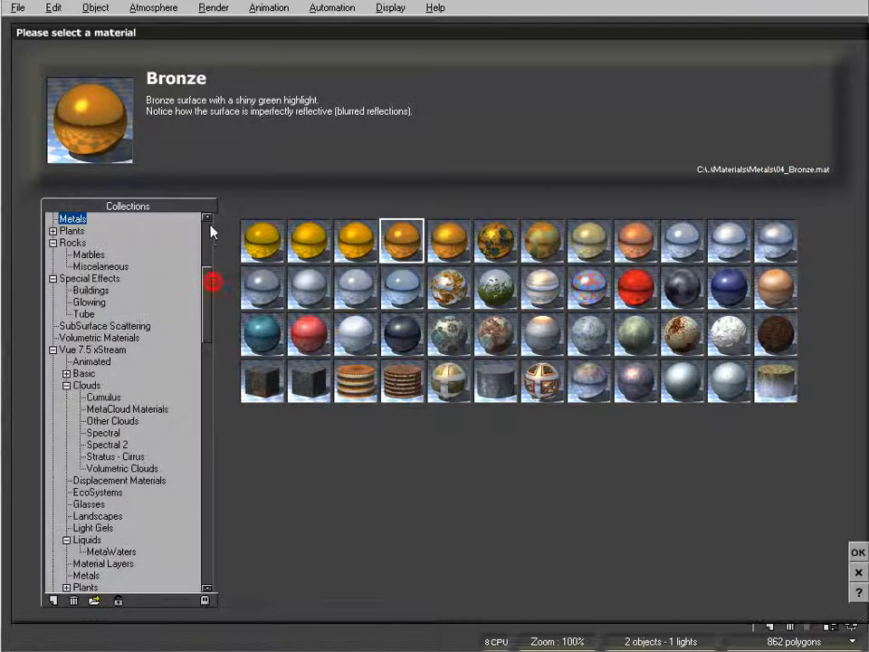
pyautogui.moveTo(207, 304); pyautogui.dragTo(215, 264)
pyautogui.click(71, 232)
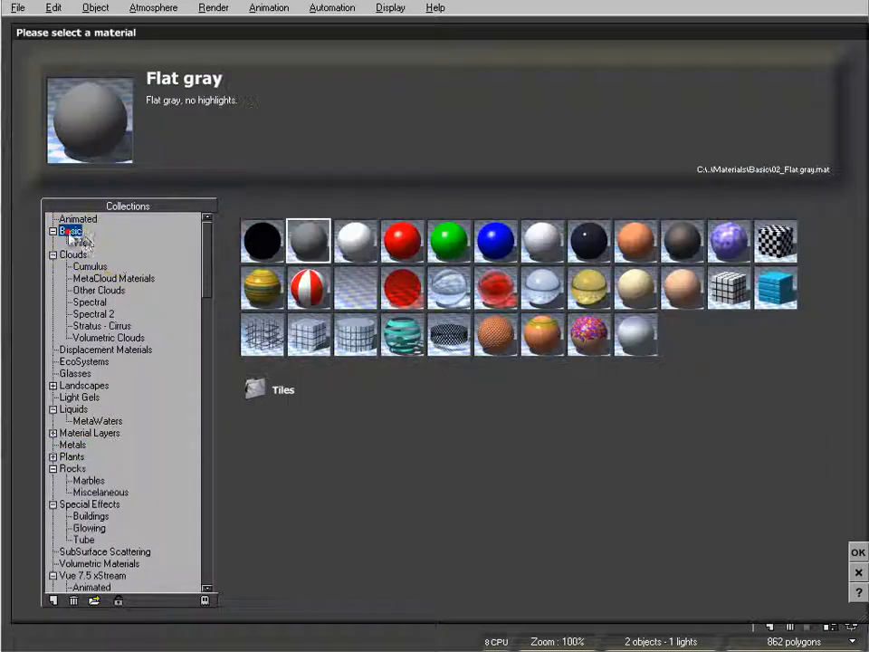
pyautogui.click(354, 240)
pyautogui.click(858, 552)
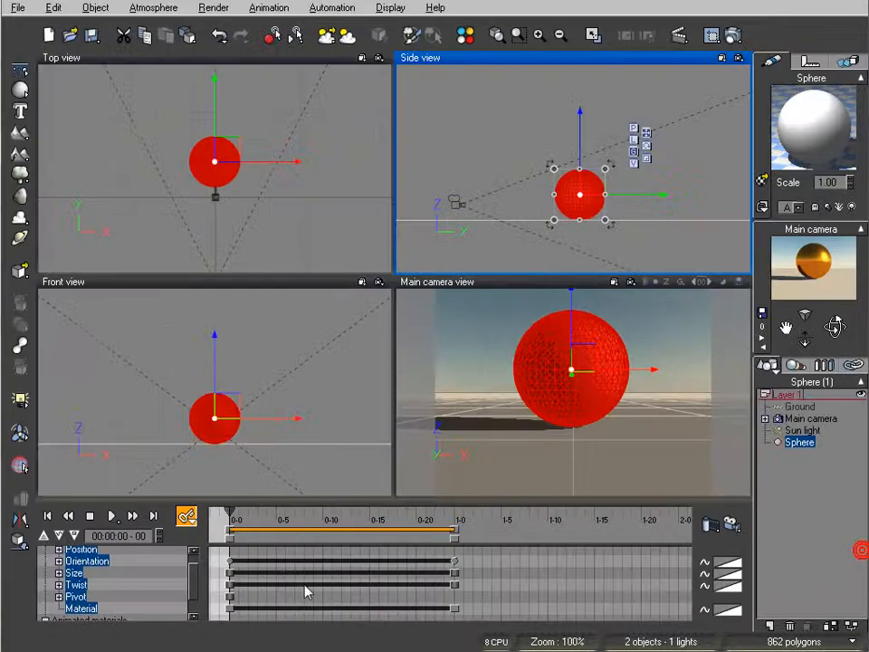
# - Apply the Flat white material to the sphere at the animation's end and scrub back to check the material
pyautogui.click(153, 515)
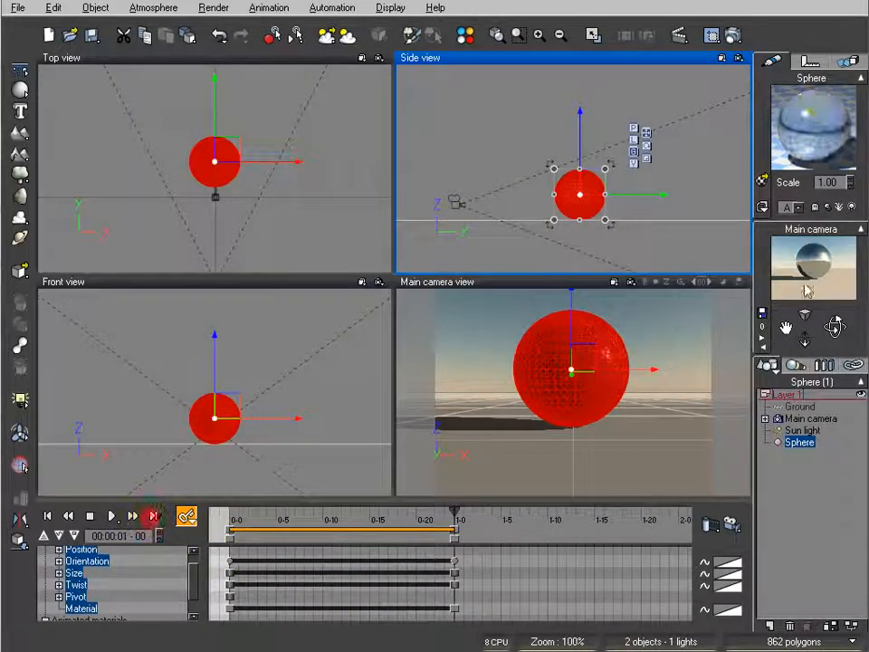
pyautogui.click(761, 180)
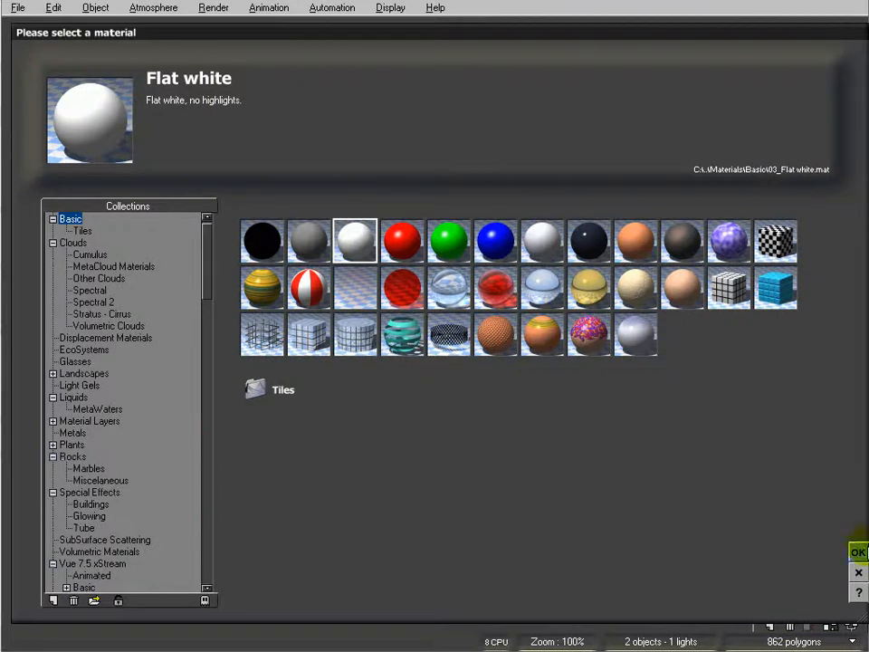
pyautogui.click(858, 552)
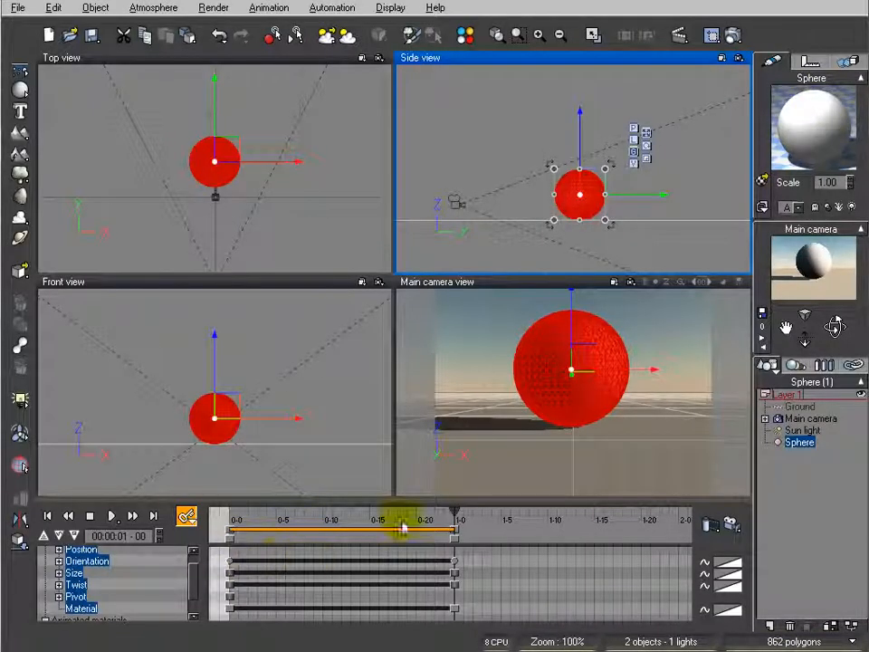
pyautogui.moveTo(450, 518); pyautogui.dragTo(332, 518)
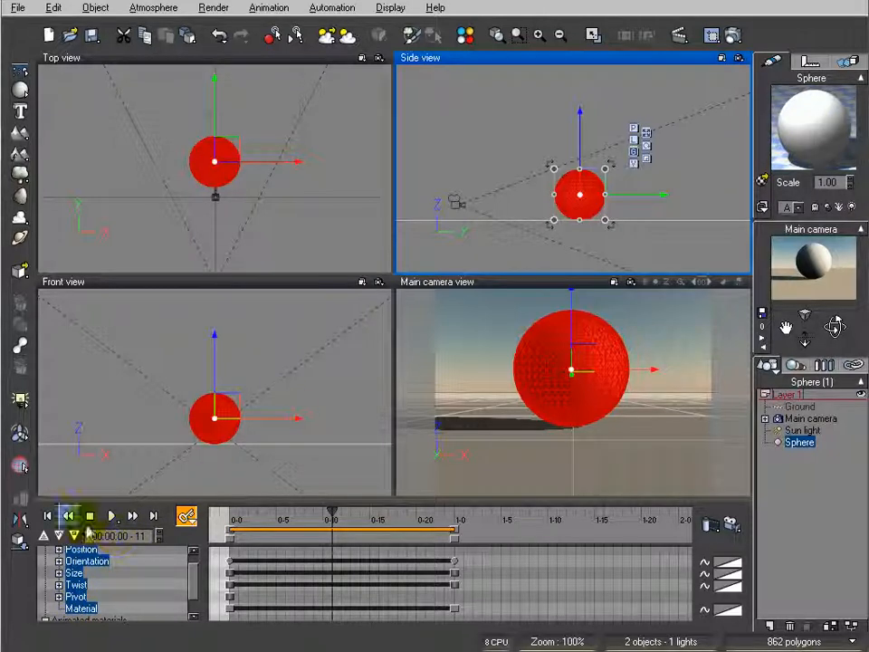
# - At the animation start, give the Flat white material an orange highlight (RGB 252, 108, 0) with 100% global intensity and 9% global size
pyautogui.click(48, 516)
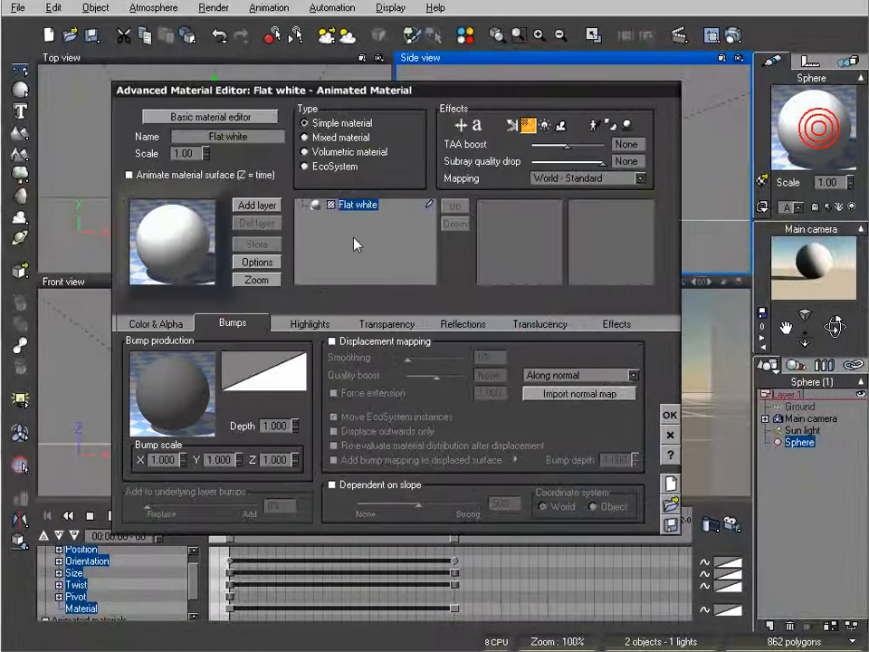
pyautogui.click(310, 324)
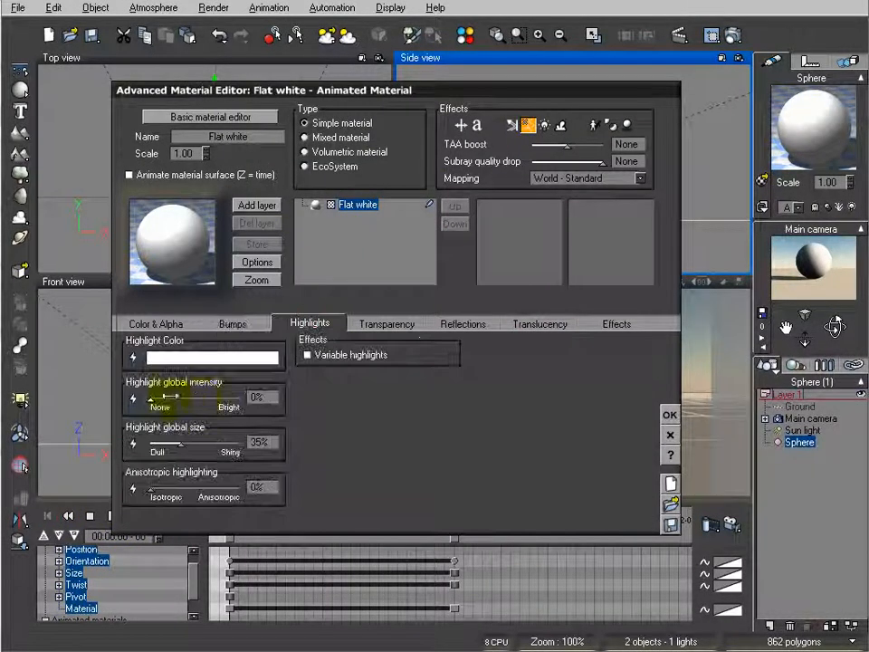
pyautogui.rightClick(230, 359)
pyautogui.click(255, 364)
pyautogui.moveTo(387, 397)
pyautogui.mouseDown()
pyautogui.moveTo(359, 415)
pyautogui.moveTo(295, 396)
pyautogui.mouseUp()
pyautogui.moveTo(463, 389); pyautogui.dragTo(464, 413)
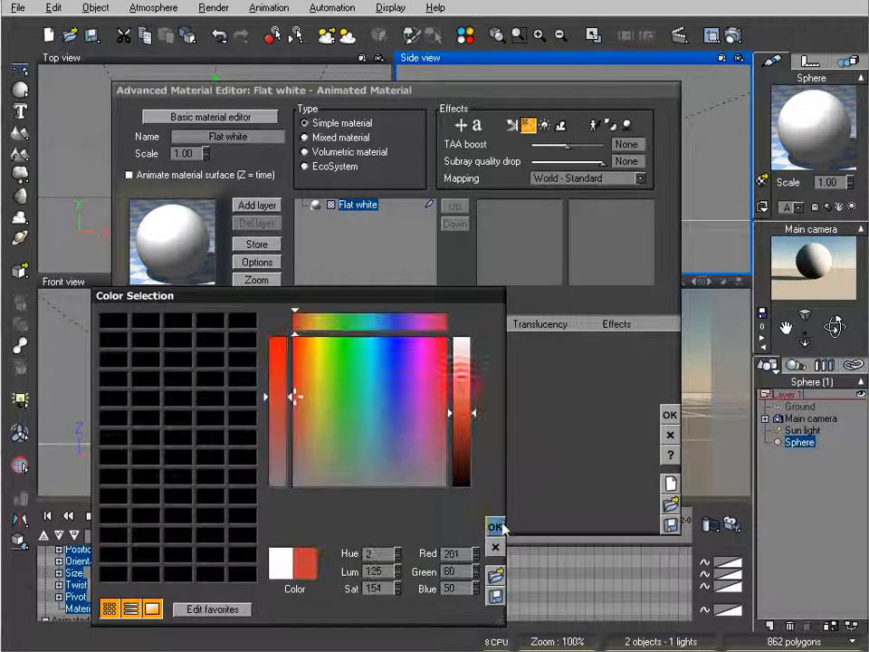
pyautogui.moveTo(305, 344); pyautogui.dragTo(294, 332)
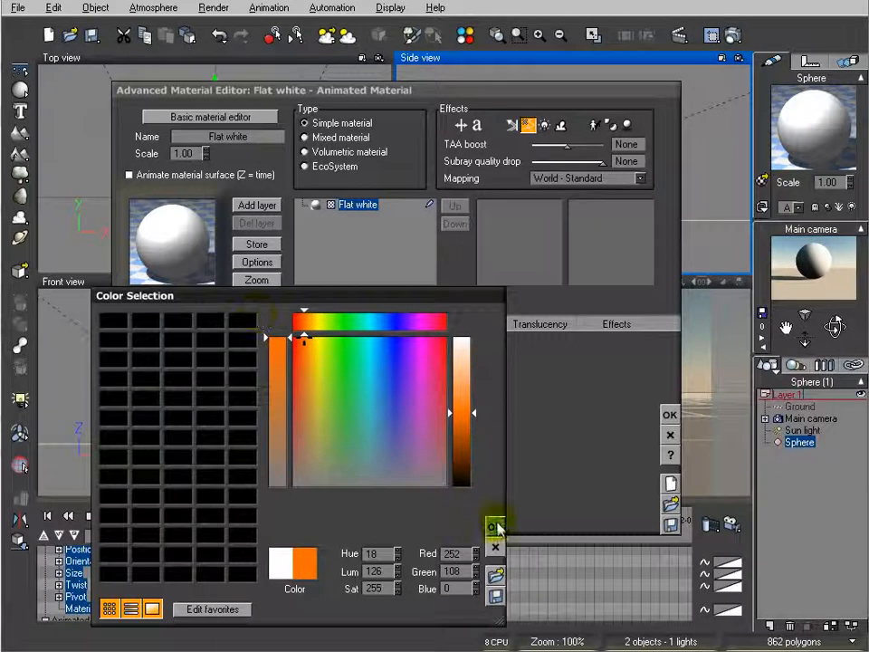
pyautogui.click(494, 526)
pyautogui.moveTo(187, 443); pyautogui.dragTo(159, 442)
pyautogui.click(169, 237)
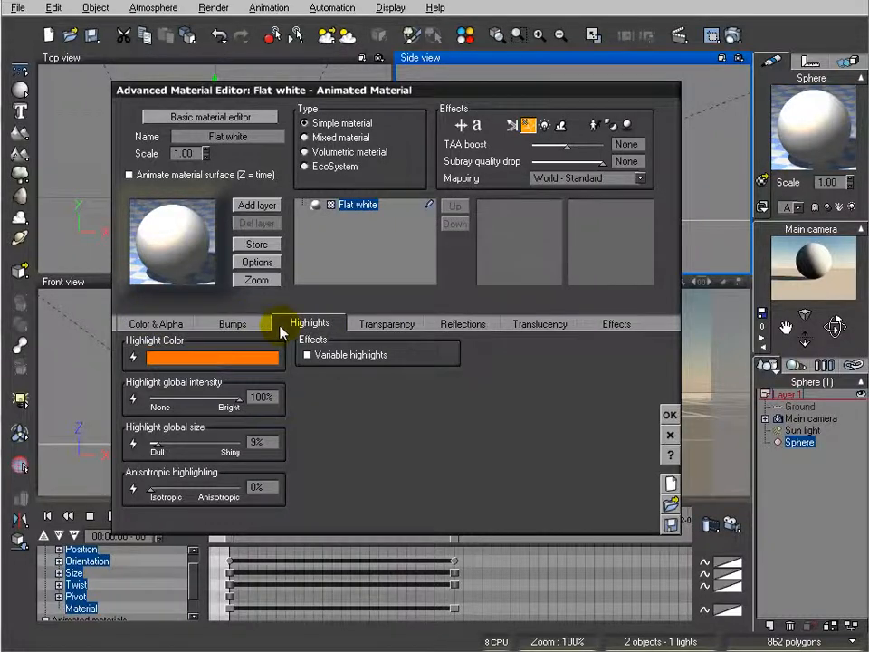
# - Load the Mountain Range function from Terrain Altitudes as the material's bump, set its depth to 1.05 and accept the material
pyautogui.click(232, 323)
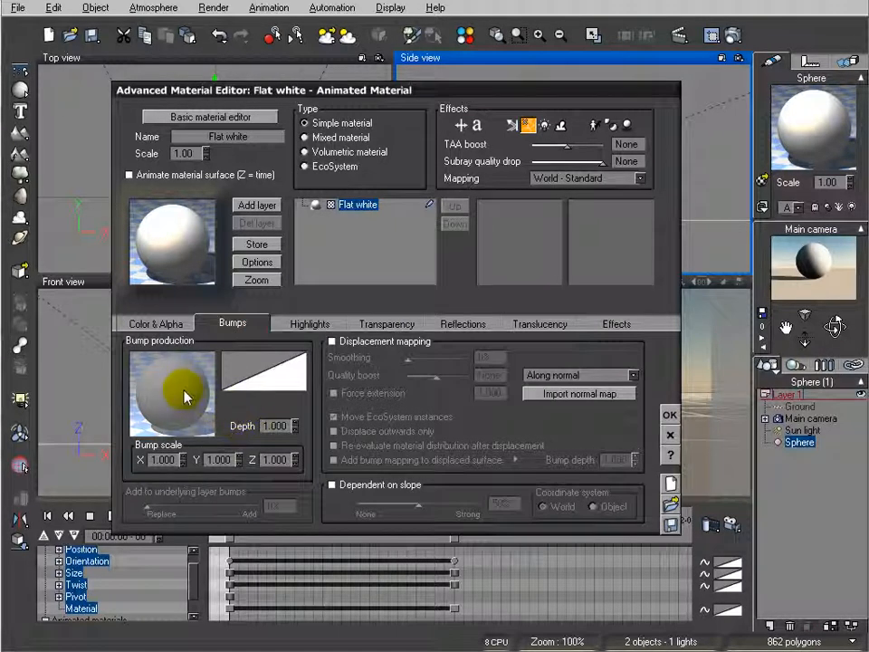
pyautogui.click(186, 398)
pyautogui.click(527, 277)
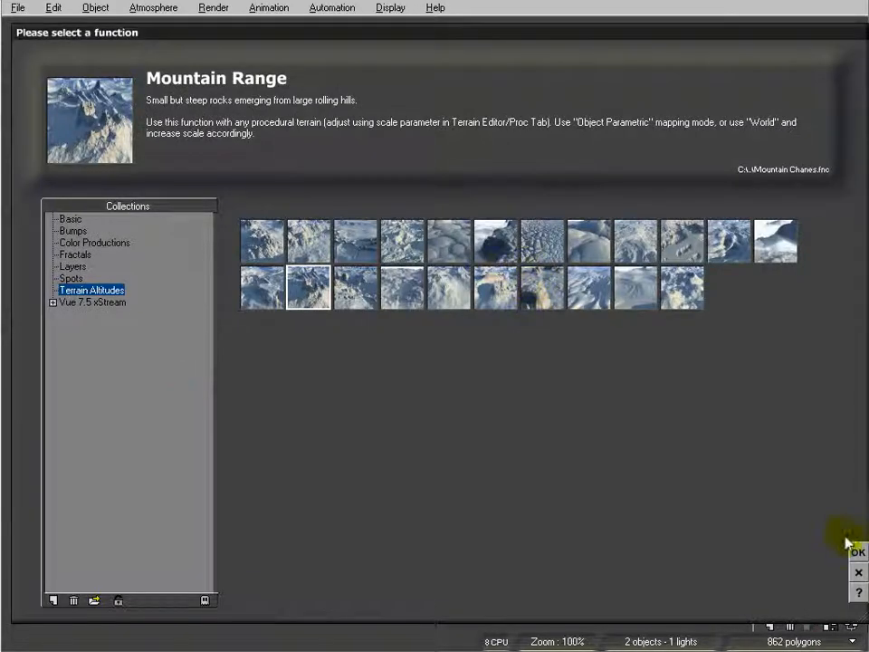
pyautogui.click(851, 547)
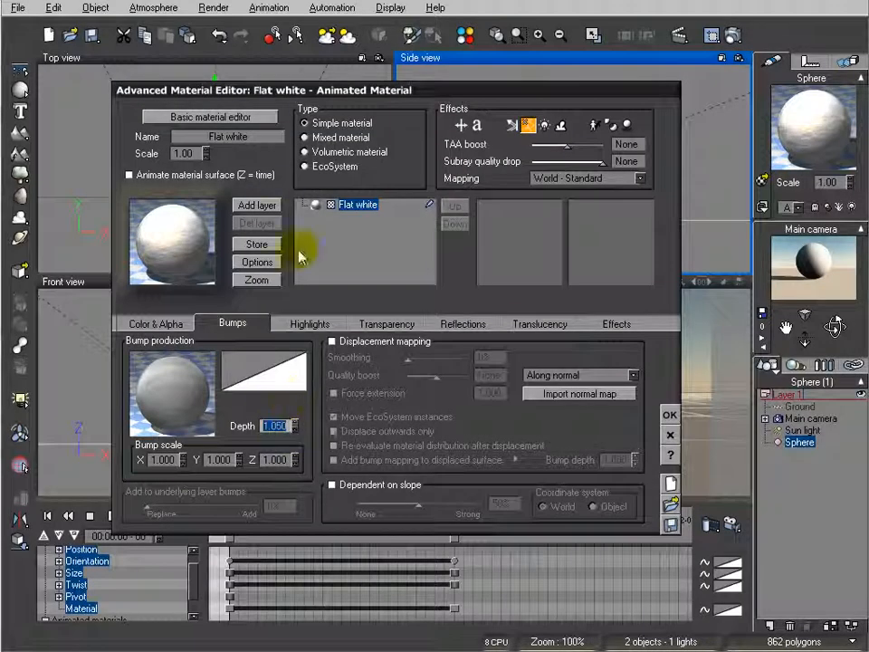
pyautogui.click(670, 414)
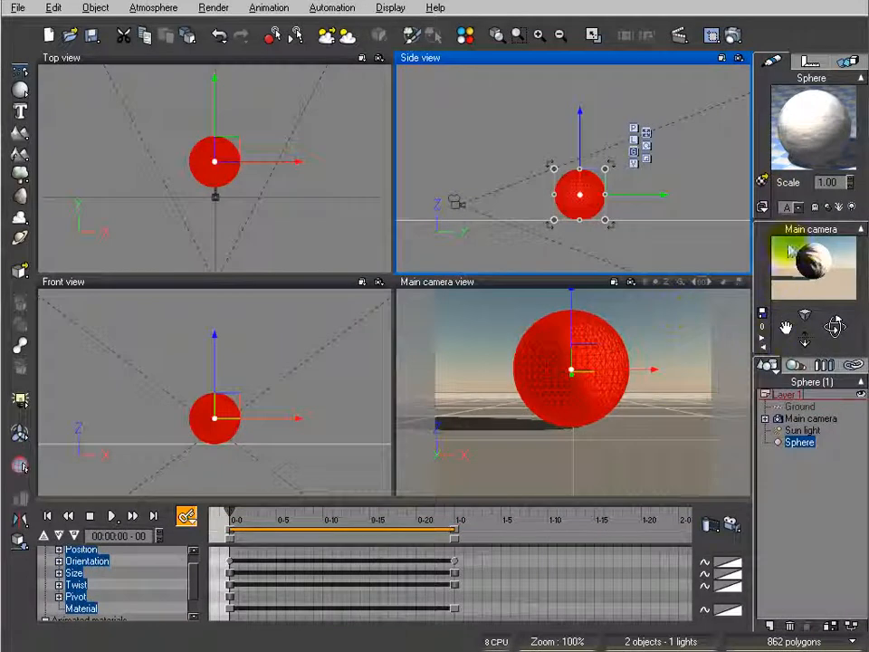
# - Render the main camera view at frame 21 and at the one-second end to examine the sphere's changing surface
pyautogui.moveTo(399, 513); pyautogui.dragTo(426, 514)
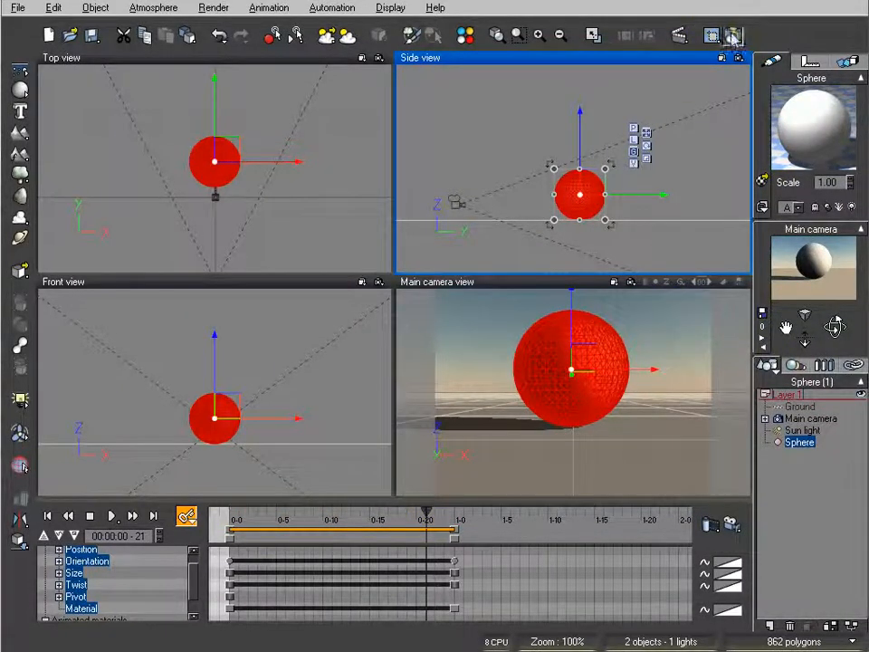
pyautogui.click(731, 36)
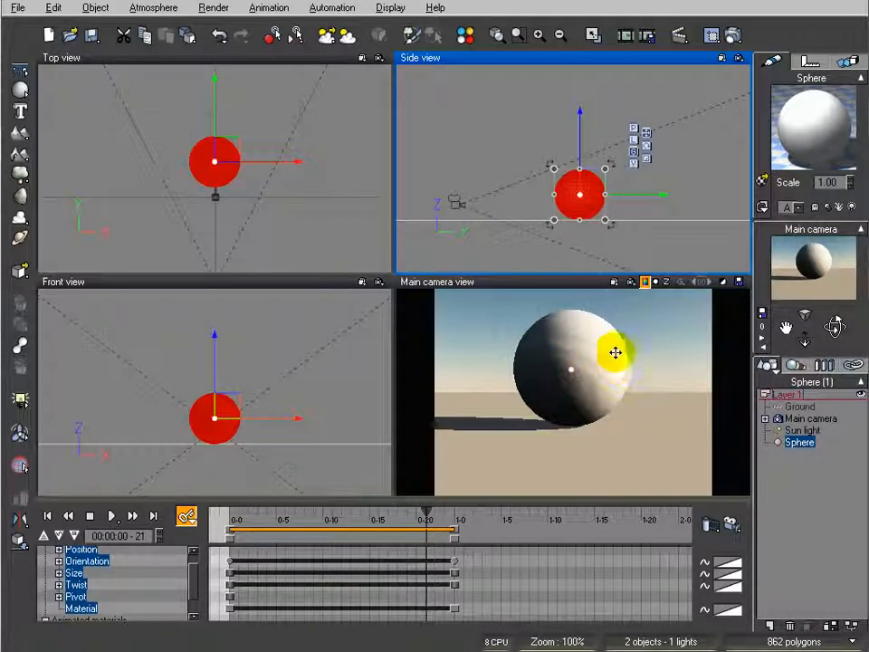
pyautogui.moveTo(433, 518); pyautogui.dragTo(453, 513)
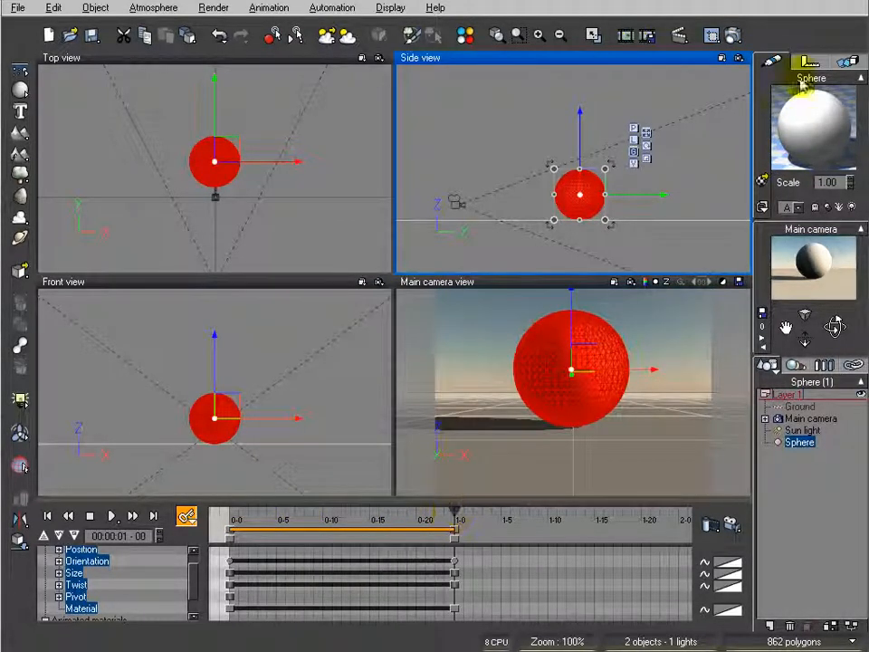
pyautogui.click(733, 35)
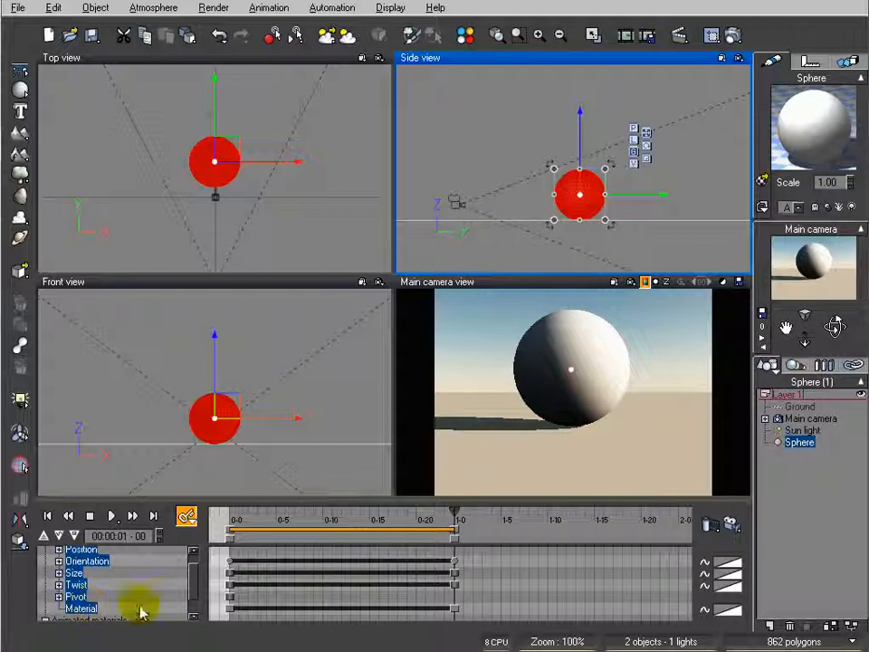
# - At the animation's end, give the Flat white material a green highlight with 100% global intensity and about 88% global size
pyautogui.doubleClick(797, 113)
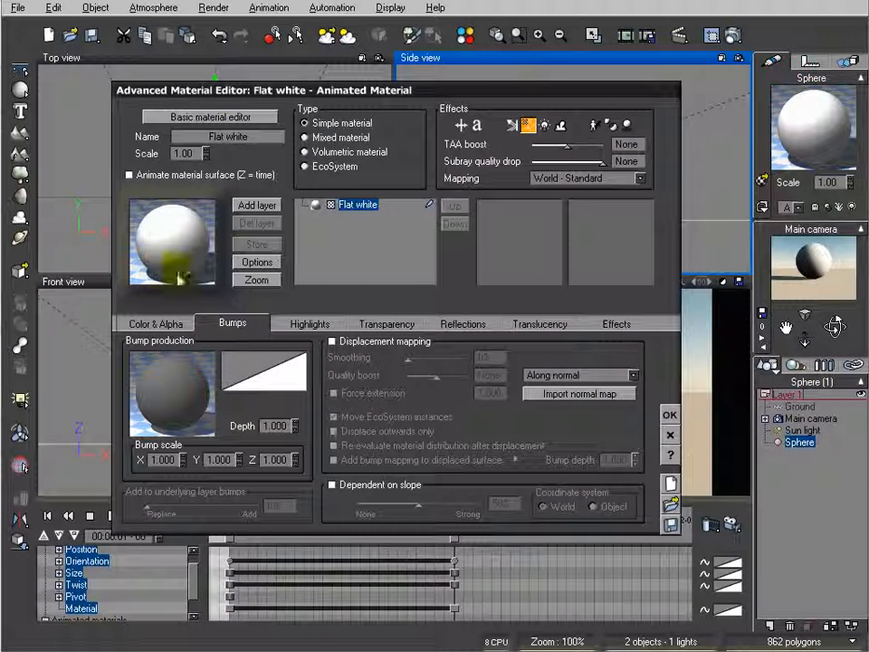
pyautogui.click(313, 323)
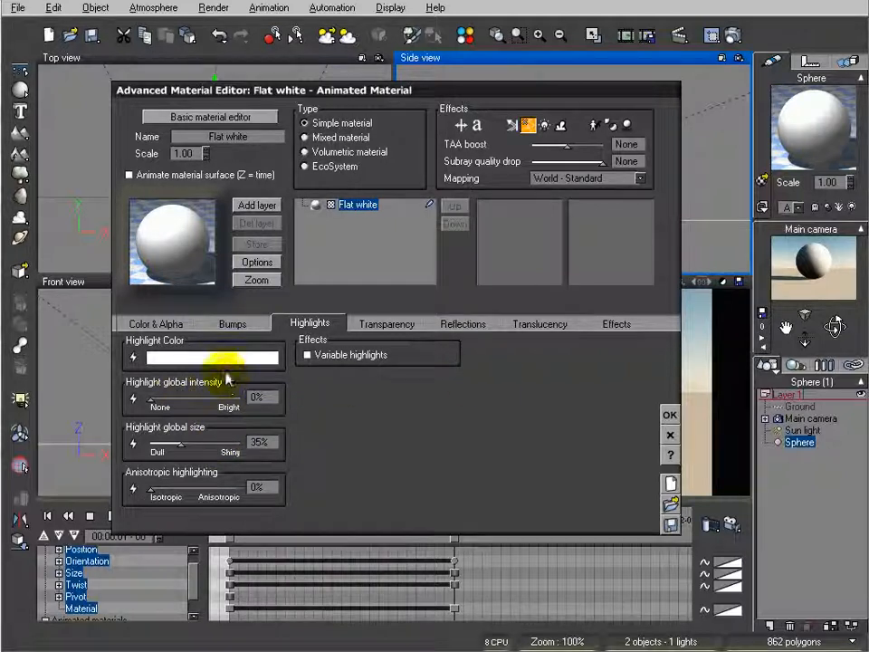
pyautogui.rightClick(229, 362)
pyautogui.click(256, 338)
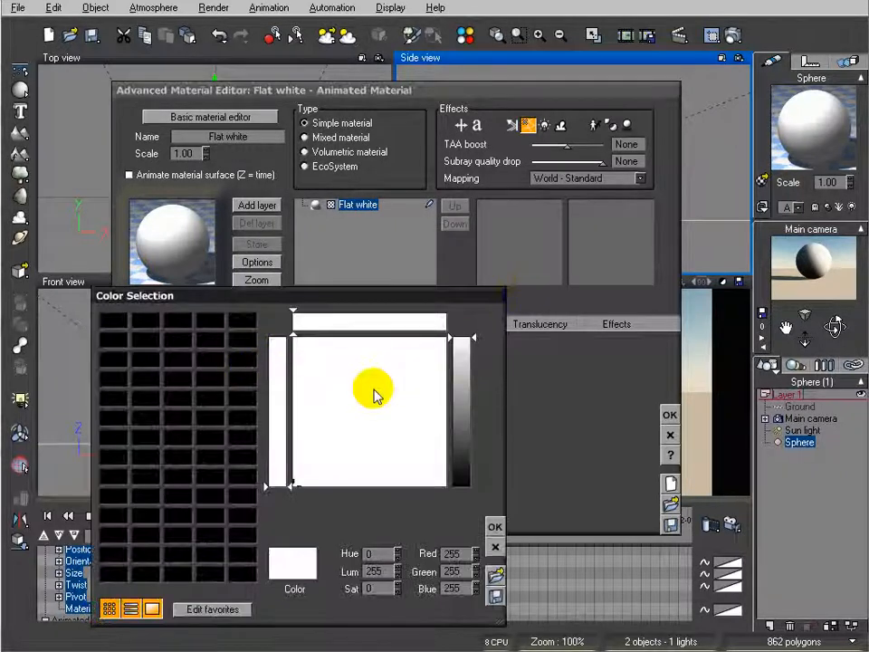
pyautogui.moveTo(372, 353); pyautogui.dragTo(342, 337)
pyautogui.click(466, 411)
pyautogui.press('Return')
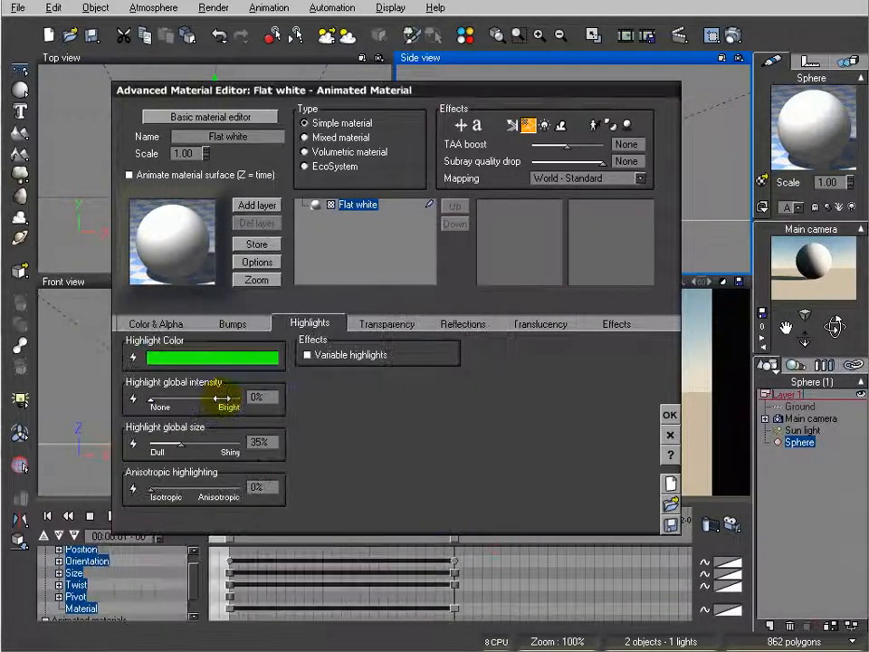
pyautogui.moveTo(181, 443); pyautogui.dragTo(171, 443)
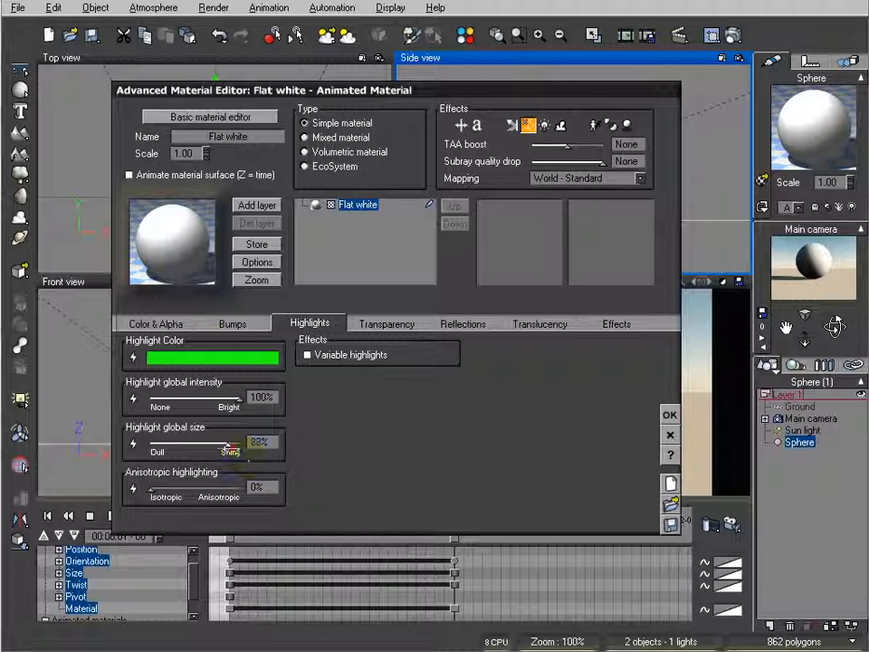
pyautogui.click(669, 414)
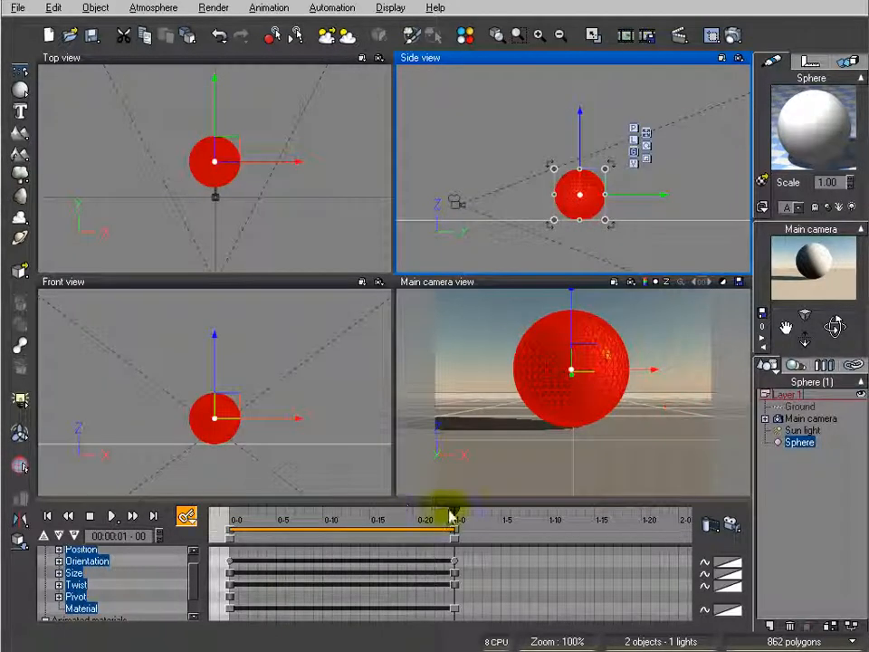
# - Inspect the sphere material's highlight settings at frame 10 and scrub through the animation to examine the blend
pyautogui.click(326, 512)
pyautogui.rightClick(815, 114)
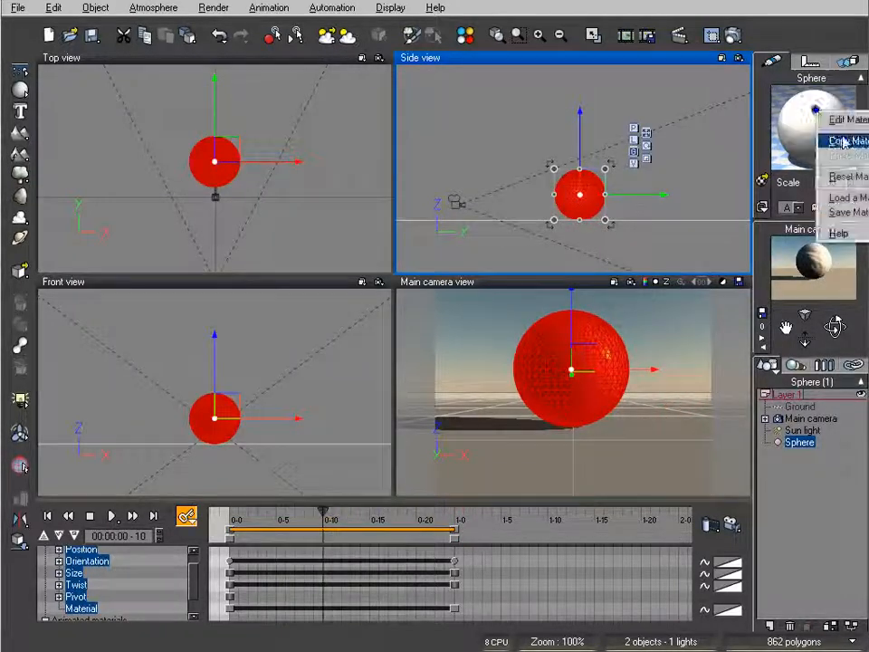
pyautogui.click(845, 122)
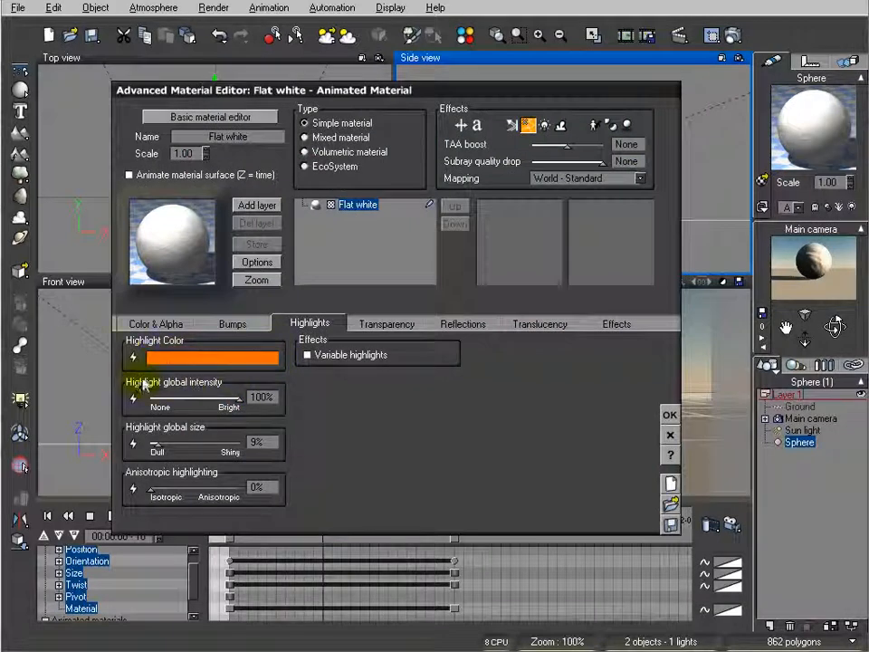
pyautogui.click(673, 442)
pyautogui.click(326, 509)
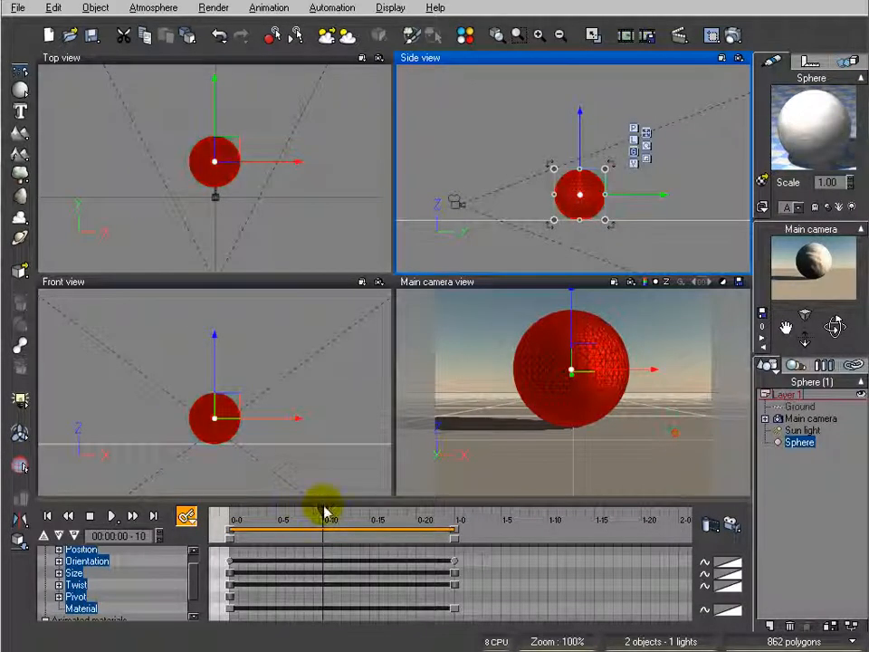
pyautogui.moveTo(319, 511); pyautogui.dragTo(436, 513)
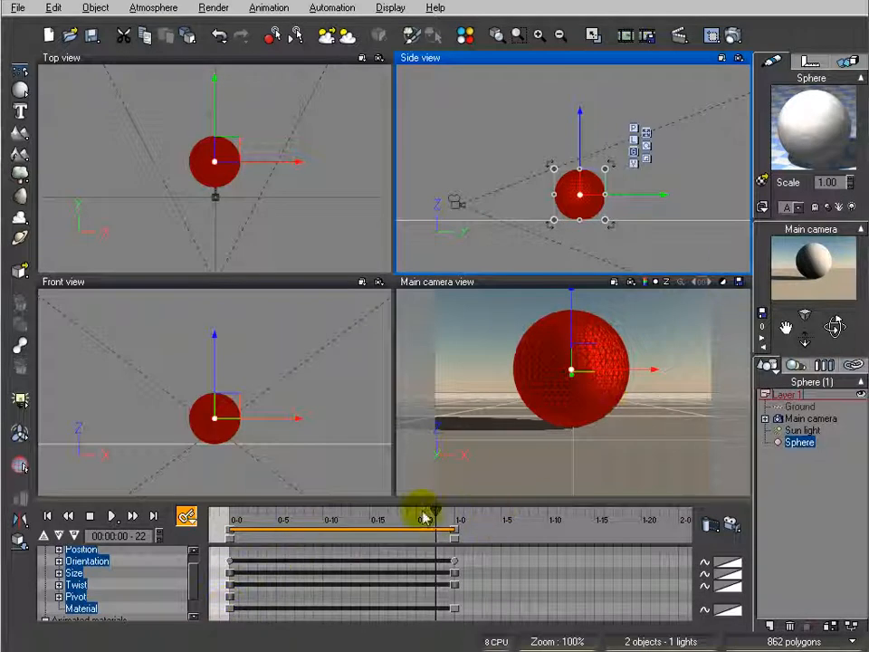
pyautogui.moveTo(432, 510)
pyautogui.mouseDown()
pyautogui.moveTo(258, 508)
pyautogui.moveTo(408, 519)
pyautogui.mouseUp()
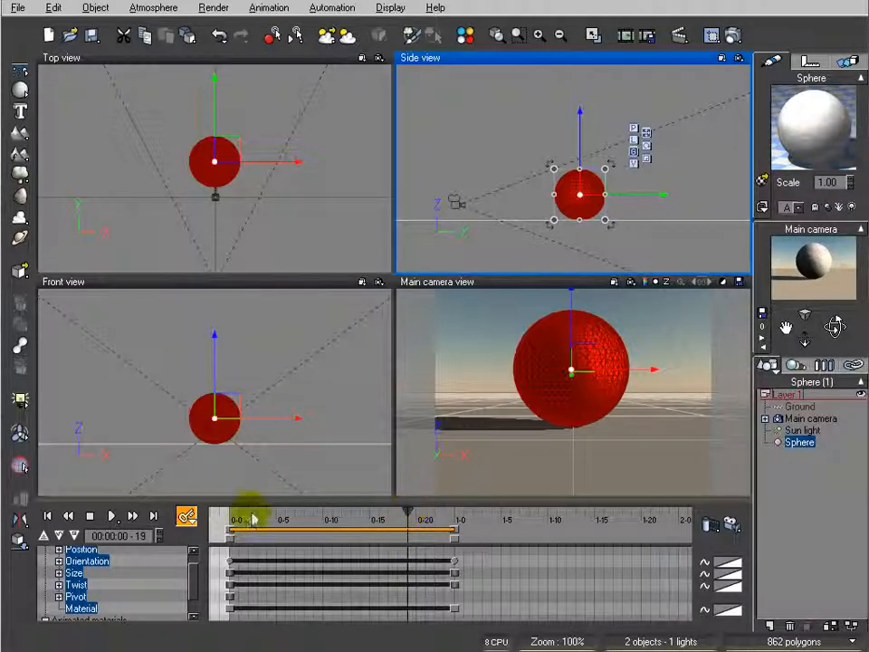
# - Go to the animation's end and inspect the sphere material's highlight settings without changing them
pyautogui.click(132, 515)
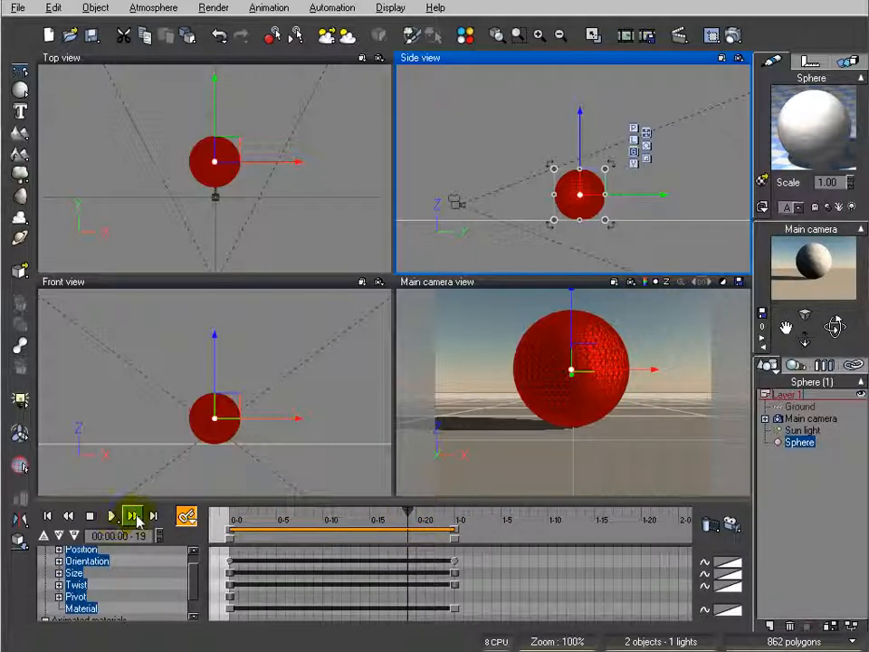
pyautogui.click(153, 515)
pyautogui.doubleClick(780, 154)
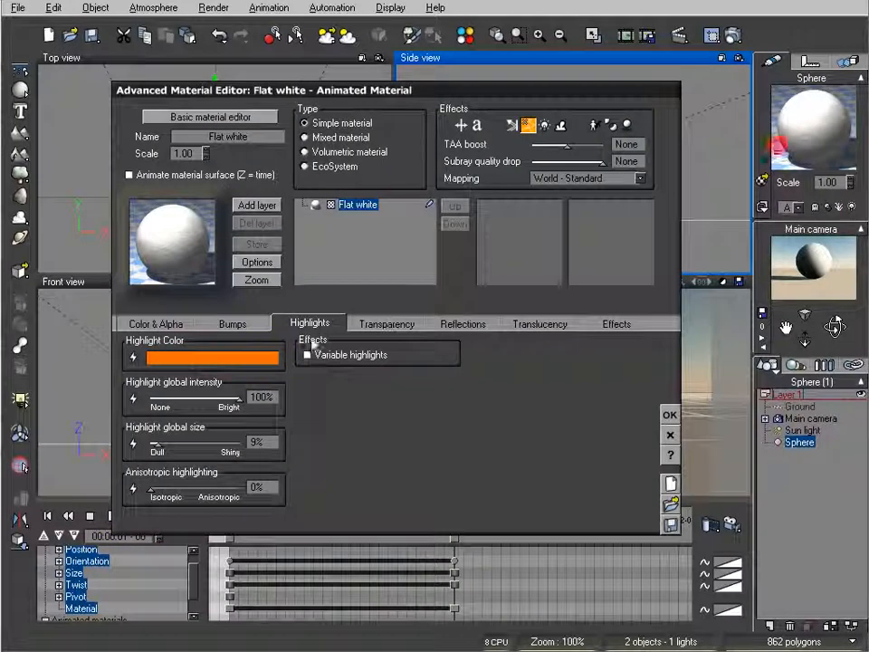
pyautogui.click(670, 434)
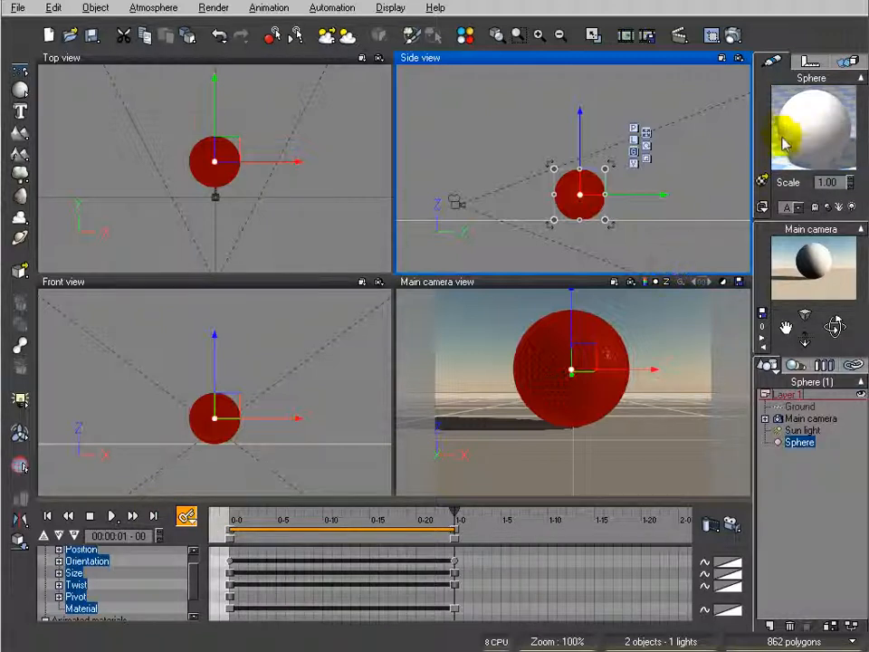
# - Scrub back from the animation's end to frame 13 and add a keyframe for the sphere there
pyautogui.moveTo(456, 509); pyautogui.dragTo(398, 514)
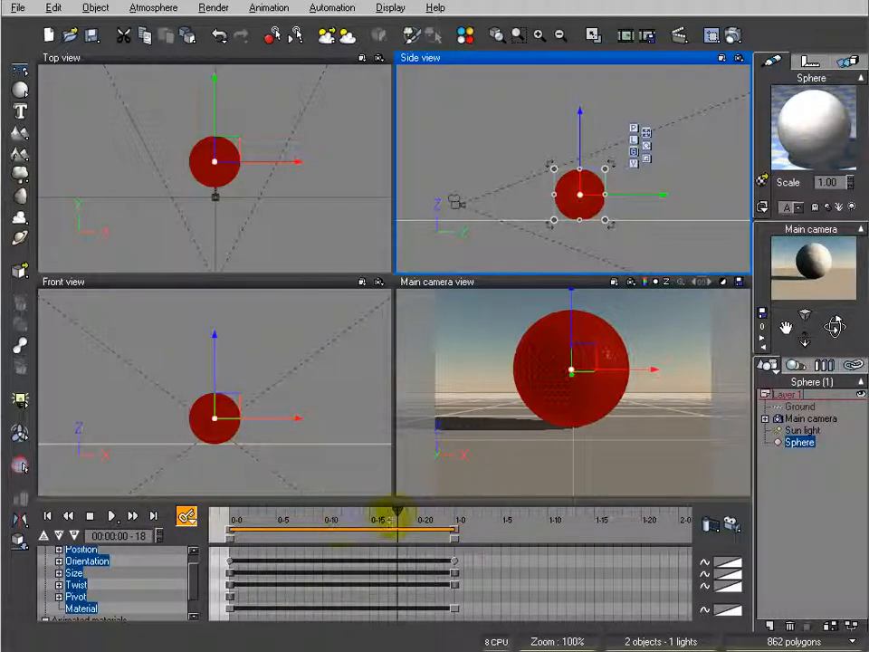
pyautogui.moveTo(399, 512); pyautogui.dragTo(351, 510)
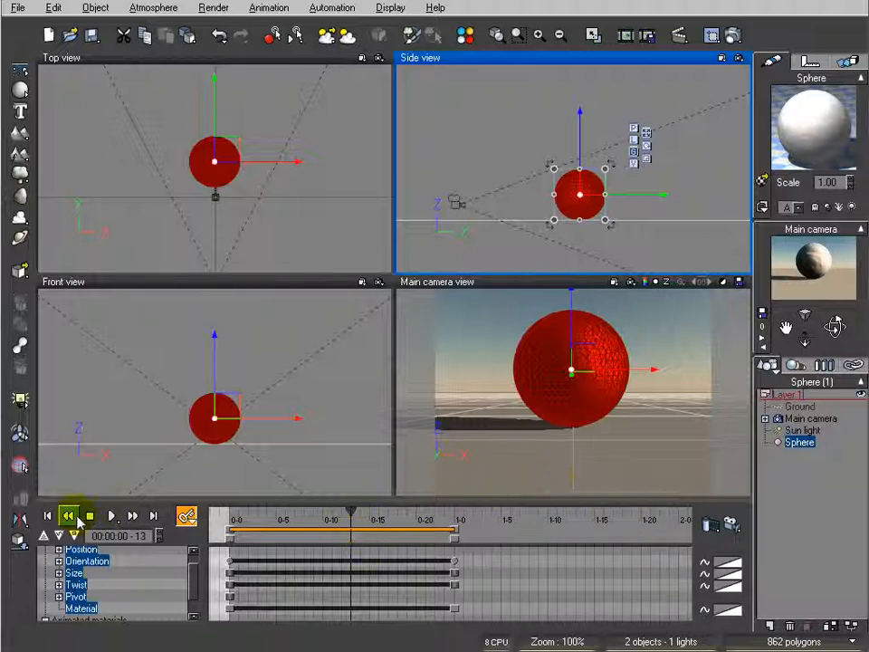
pyautogui.click(187, 515)
pyautogui.click(271, 539)
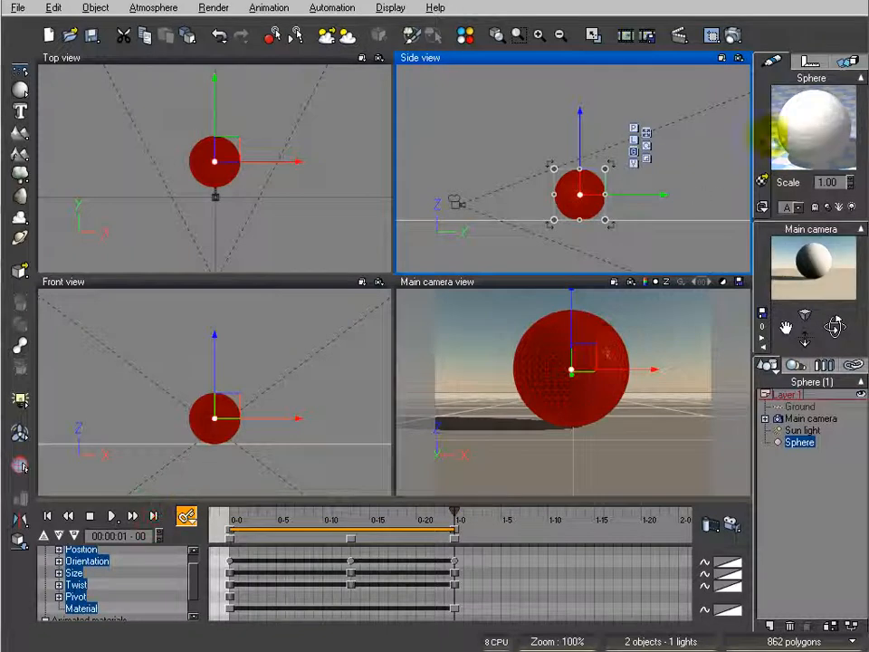
# - At the one-second end, set the Flat white material's highlight colour to blue (red 2, green 15, blue 249)
pyautogui.doubleClick(784, 144)
pyautogui.click(211, 360)
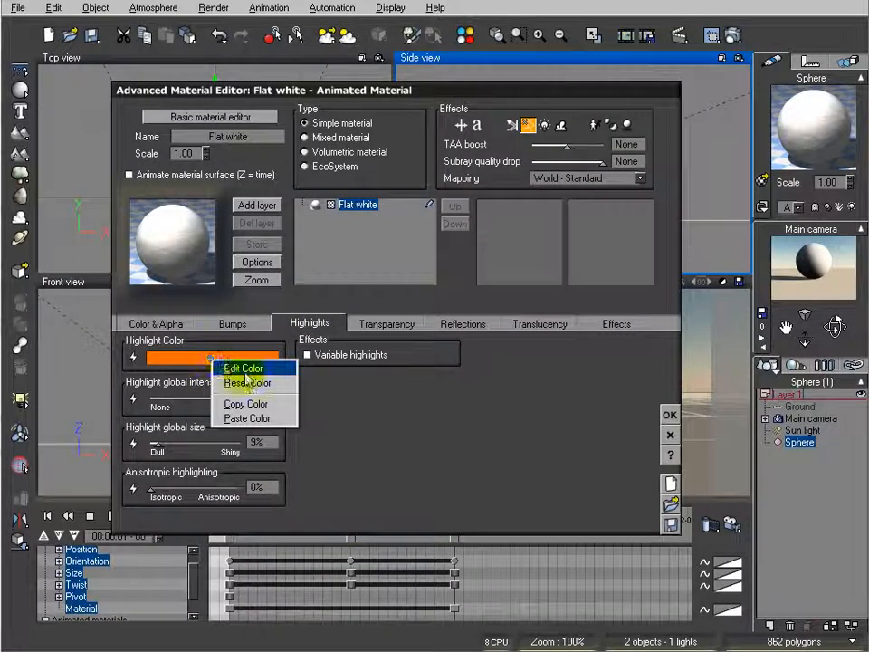
pyautogui.click(231, 367)
pyautogui.moveTo(353, 344); pyautogui.dragTo(395, 345)
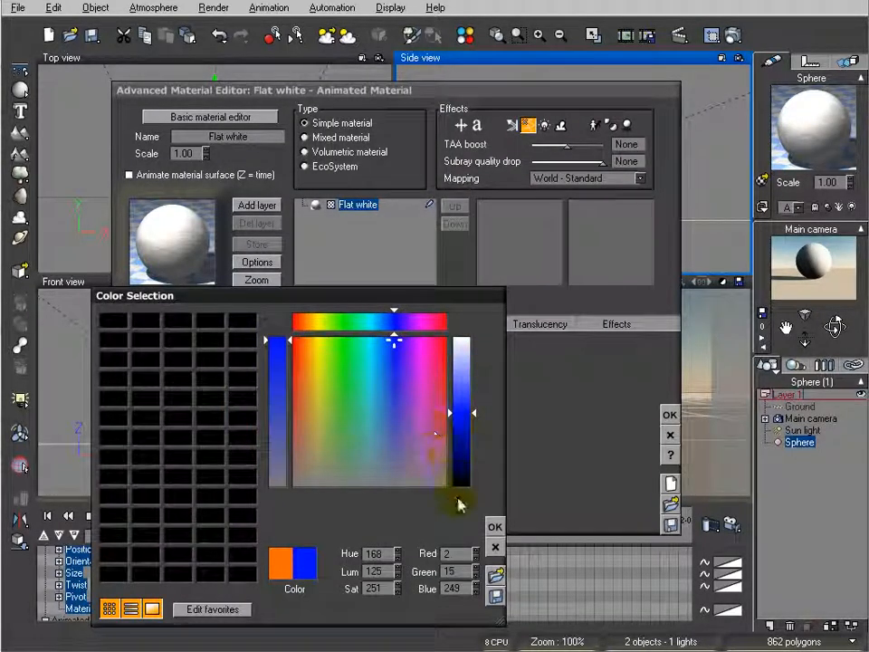
pyautogui.click(495, 527)
pyautogui.click(668, 414)
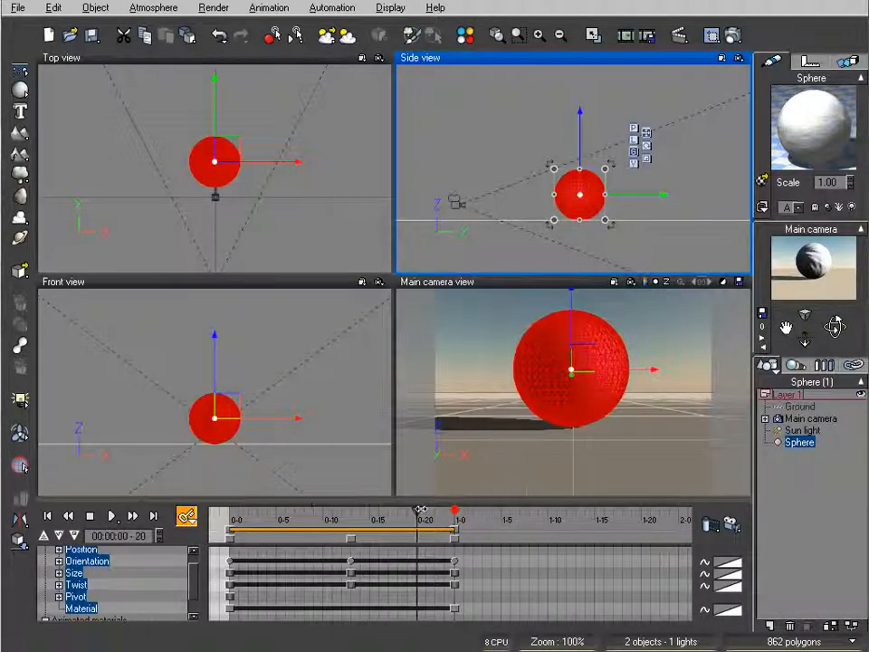
# - Inspect the Flat white material's highlight colour at the animation's end, at its start and at frame 13
pyautogui.doubleClick(805, 140)
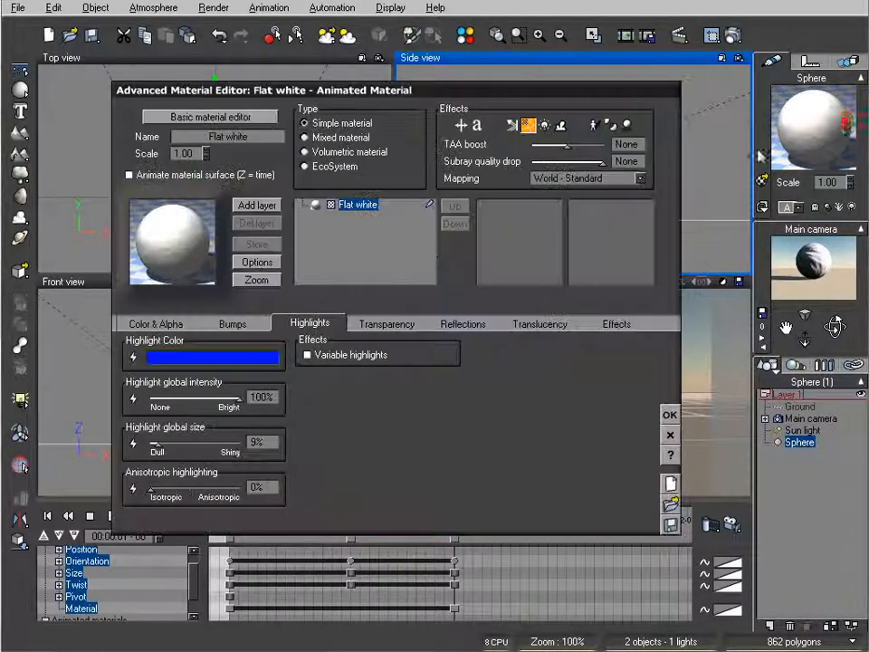
pyautogui.click(671, 432)
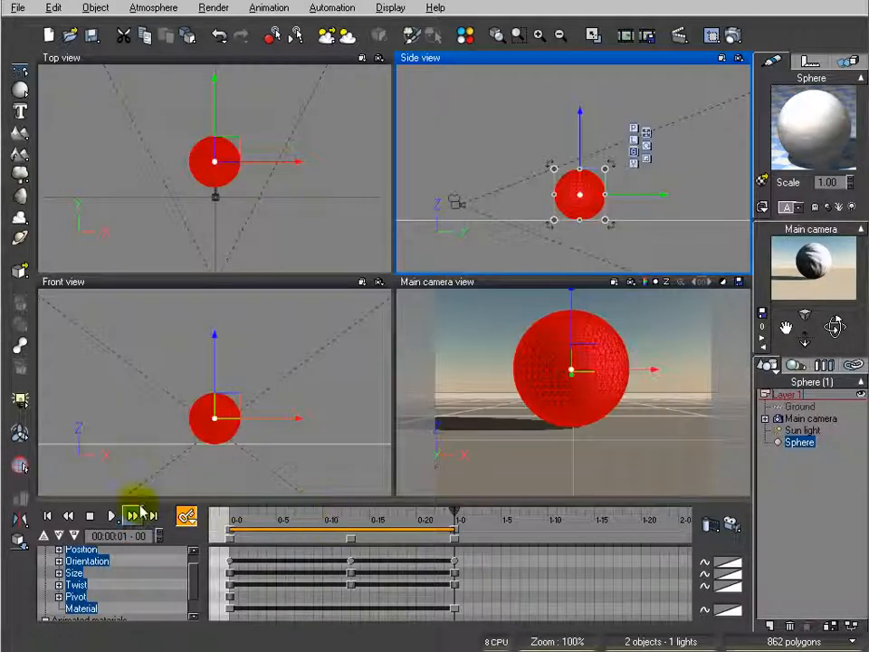
pyautogui.click(48, 516)
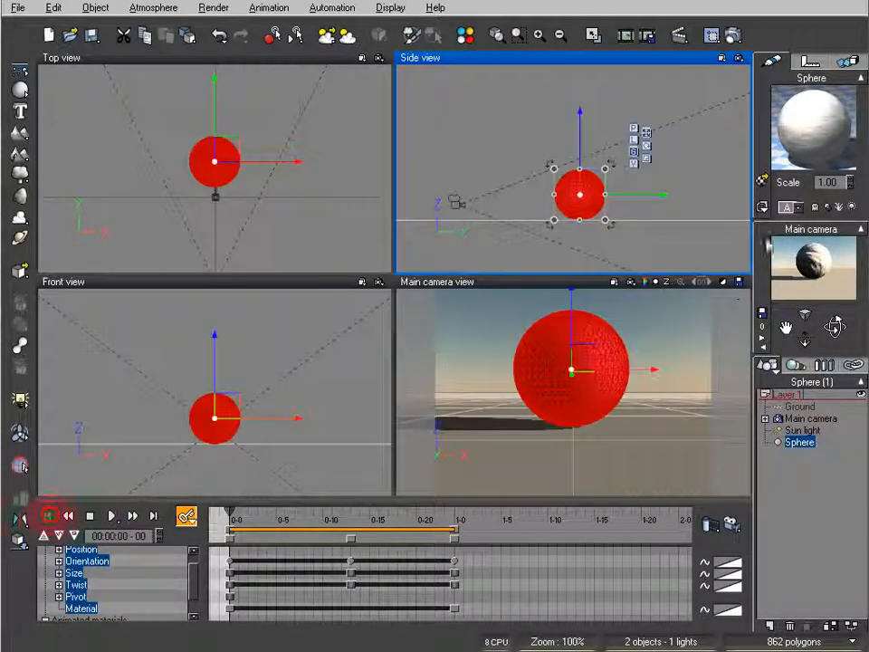
pyautogui.rightClick(820, 119)
pyautogui.click(830, 123)
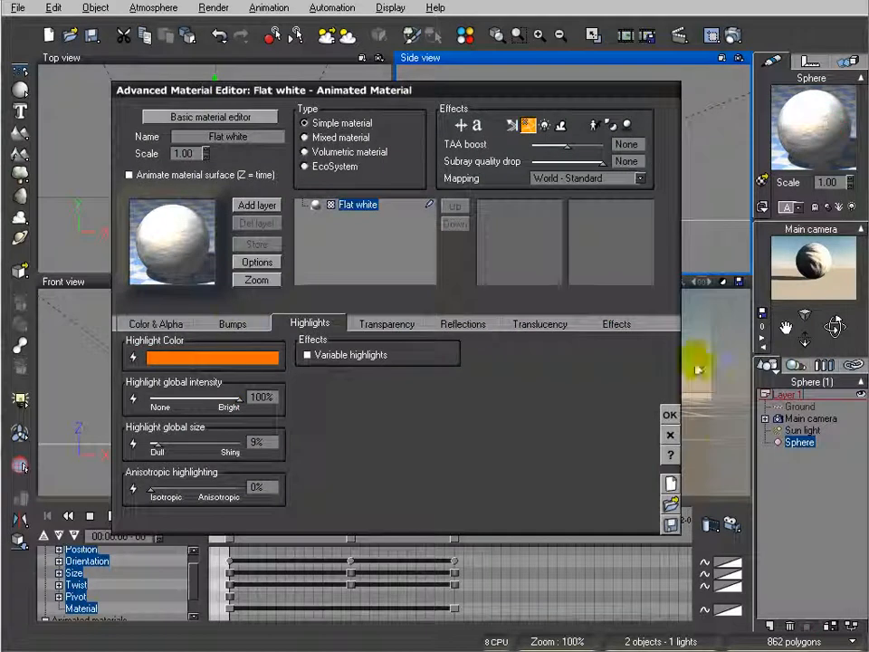
pyautogui.click(669, 413)
pyautogui.moveTo(229, 514); pyautogui.dragTo(339, 515)
pyautogui.rightClick(822, 121)
pyautogui.click(831, 129)
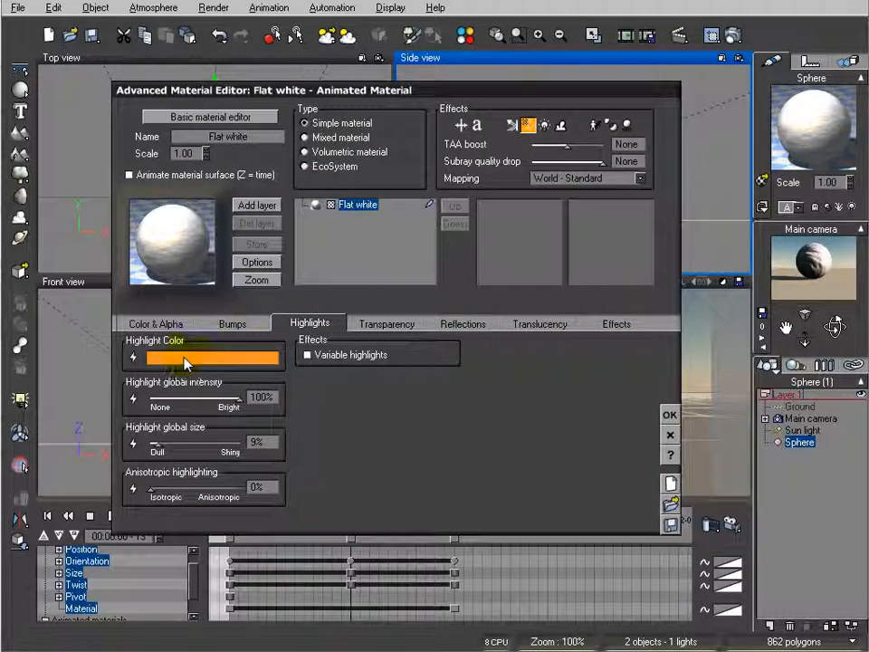
pyautogui.click(669, 414)
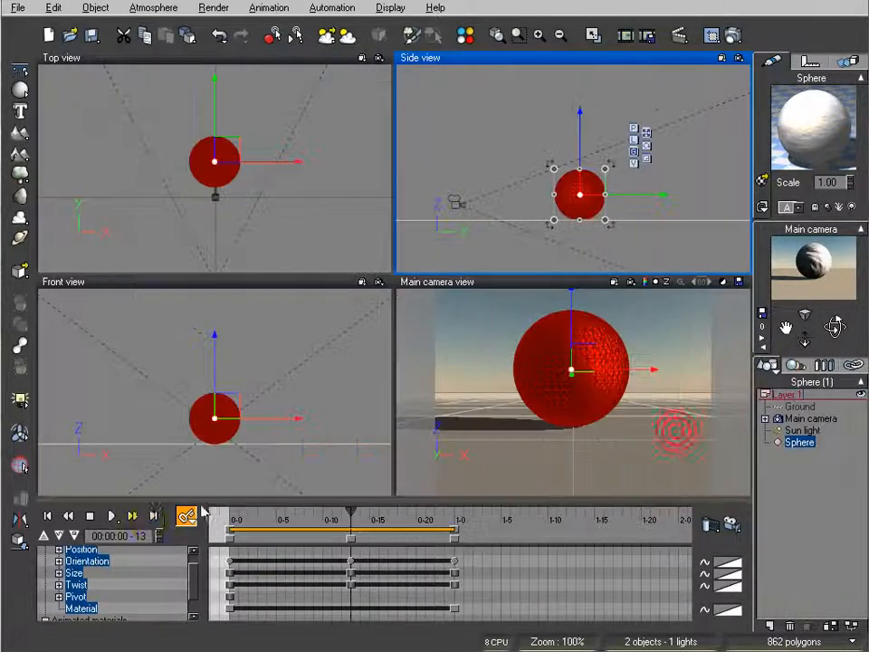
# - Go to the animation's end and scrub back through frame 17 to frame 9 to examine the sphere's material
pyautogui.click(154, 515)
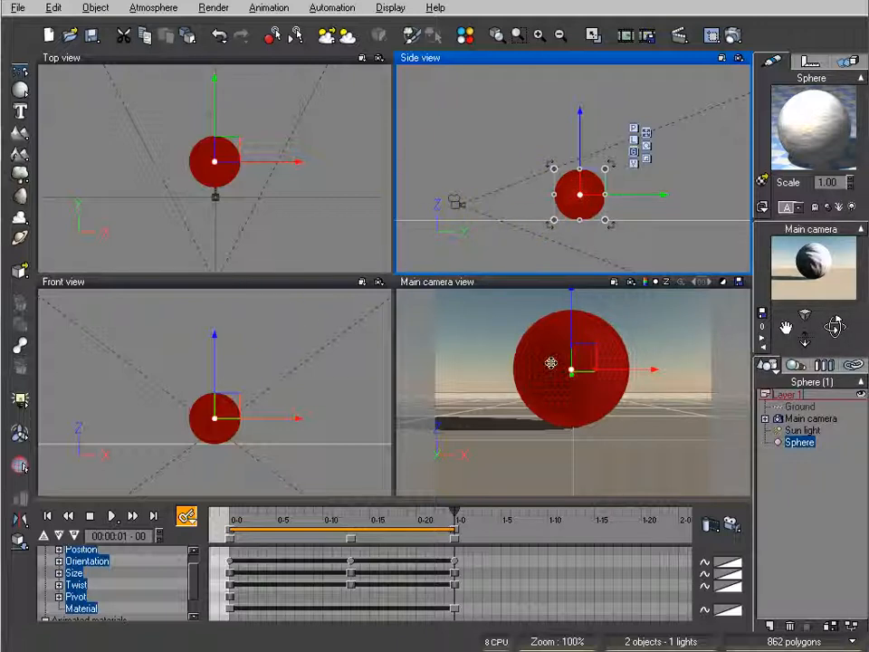
pyautogui.moveTo(457, 519); pyautogui.dragTo(388, 519)
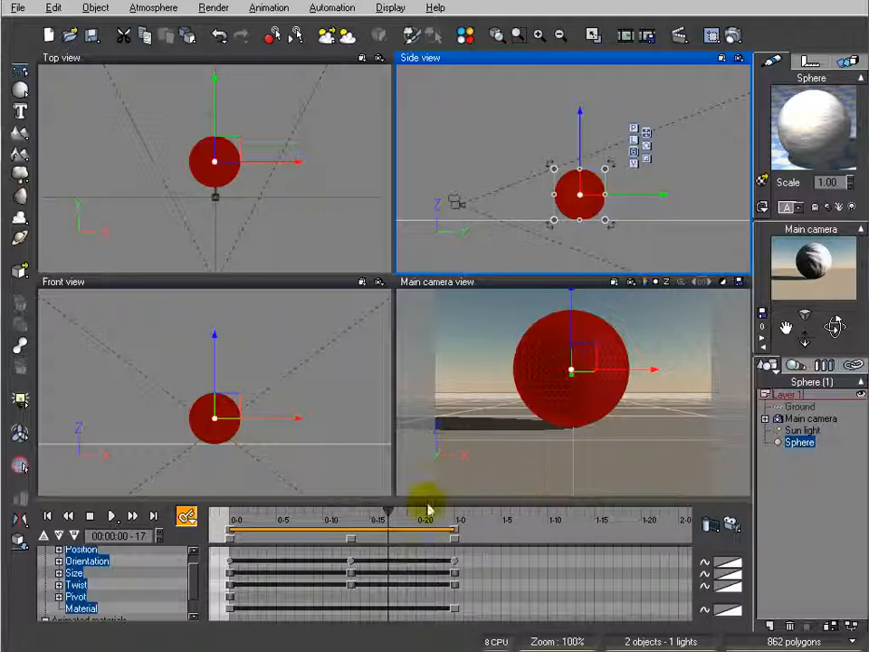
pyautogui.moveTo(390, 509); pyautogui.dragTo(323, 513)
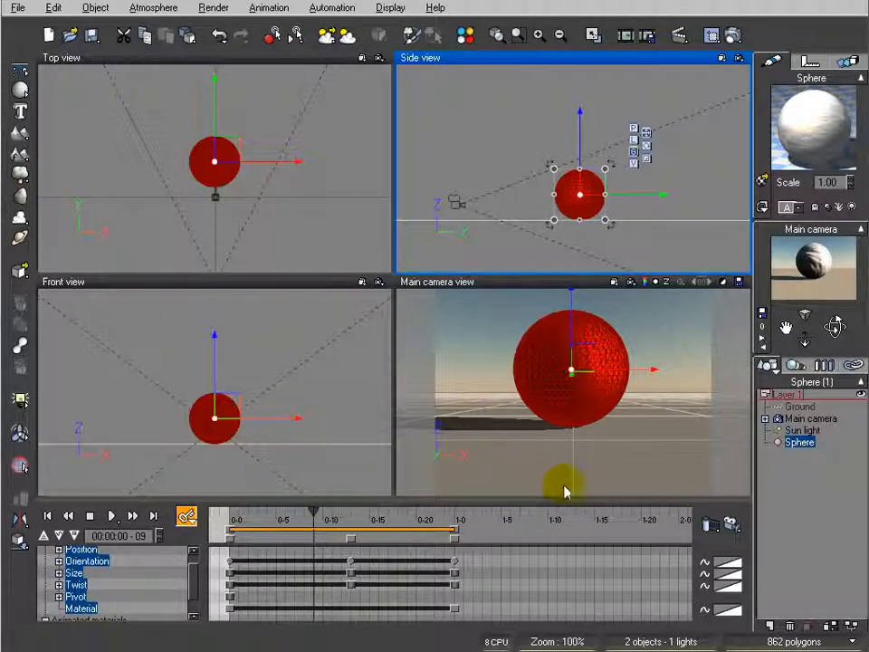
# - At frame 13, increase the Flat white material's global transparency so the sphere becomes mostly see-through
pyautogui.moveTo(333, 510); pyautogui.dragTo(348, 509)
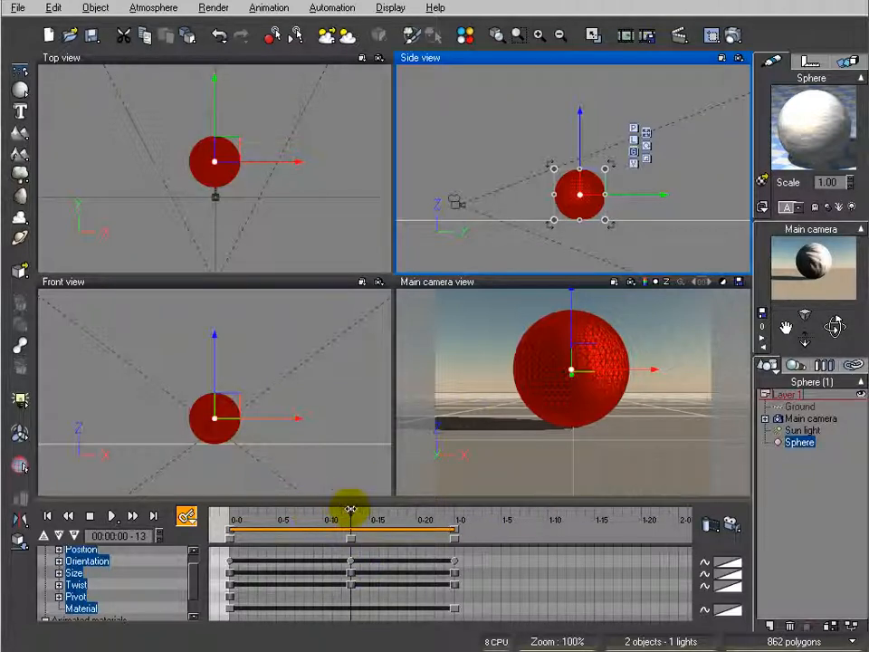
pyautogui.doubleClick(813, 140)
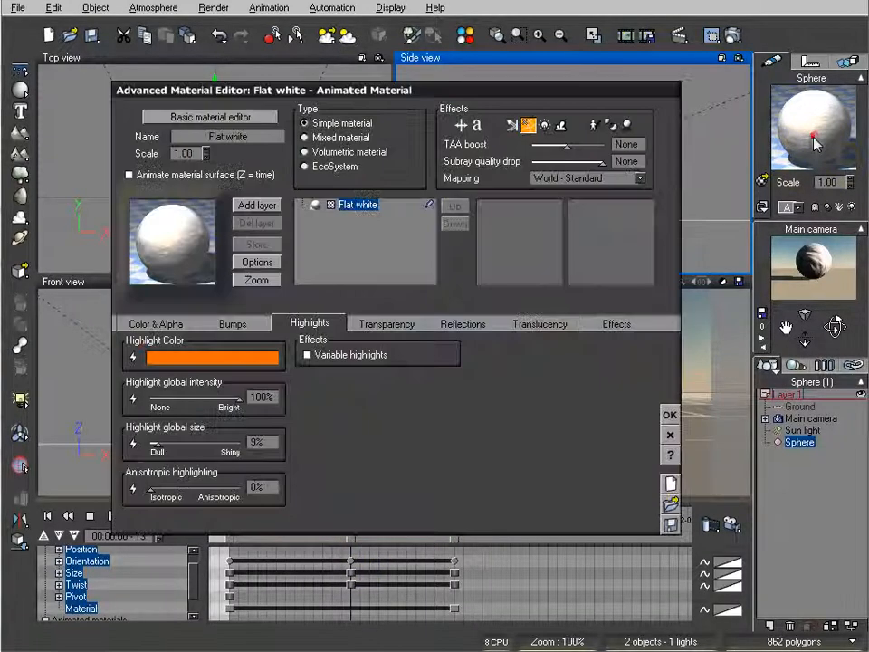
pyautogui.click(406, 323)
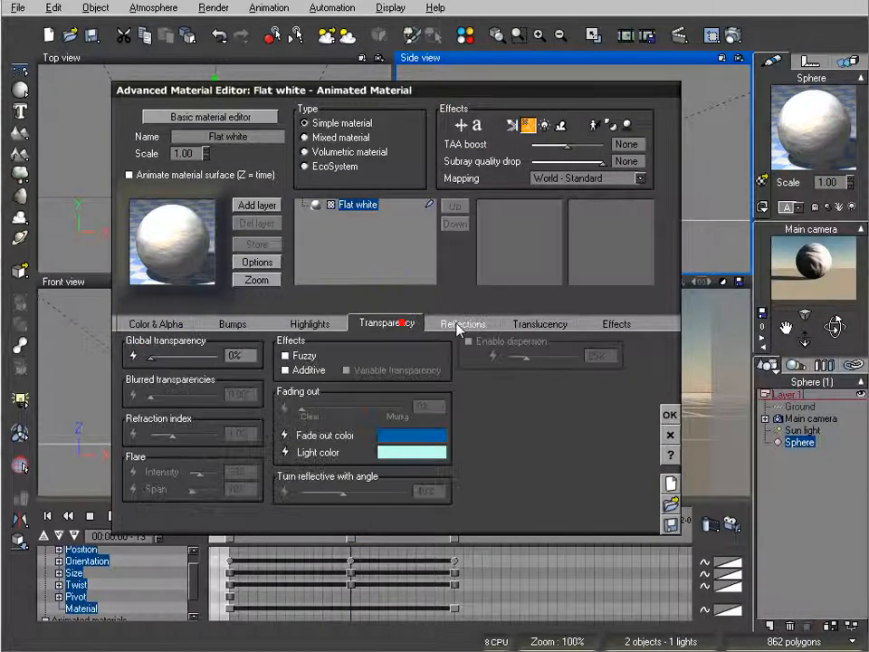
pyautogui.moveTo(149, 358); pyautogui.dragTo(199, 355)
pyautogui.click(670, 414)
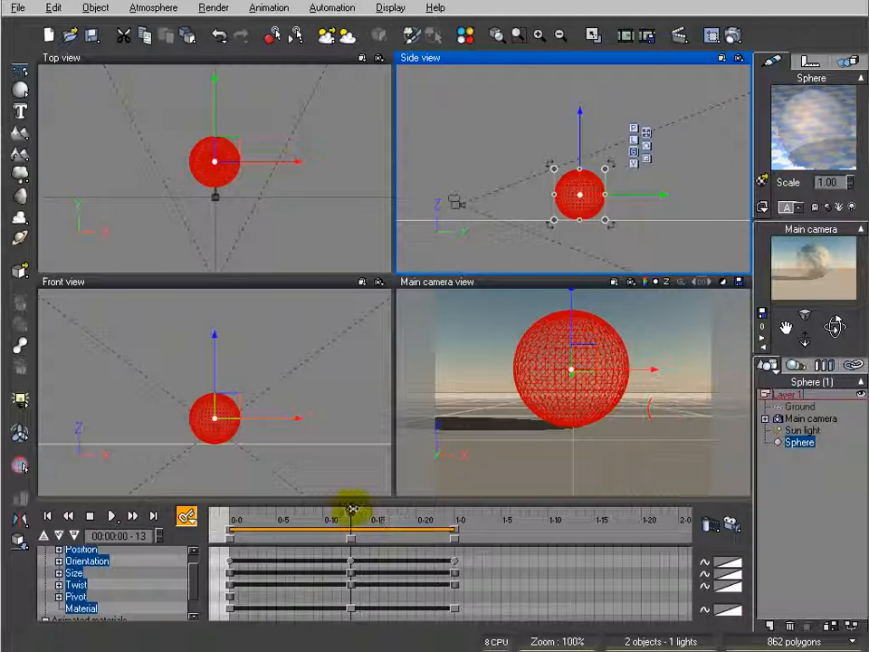
# - Examine the camera preview at frames 10 and 21, and render the main camera view at frame 23
pyautogui.moveTo(352, 509); pyautogui.dragTo(323, 508)
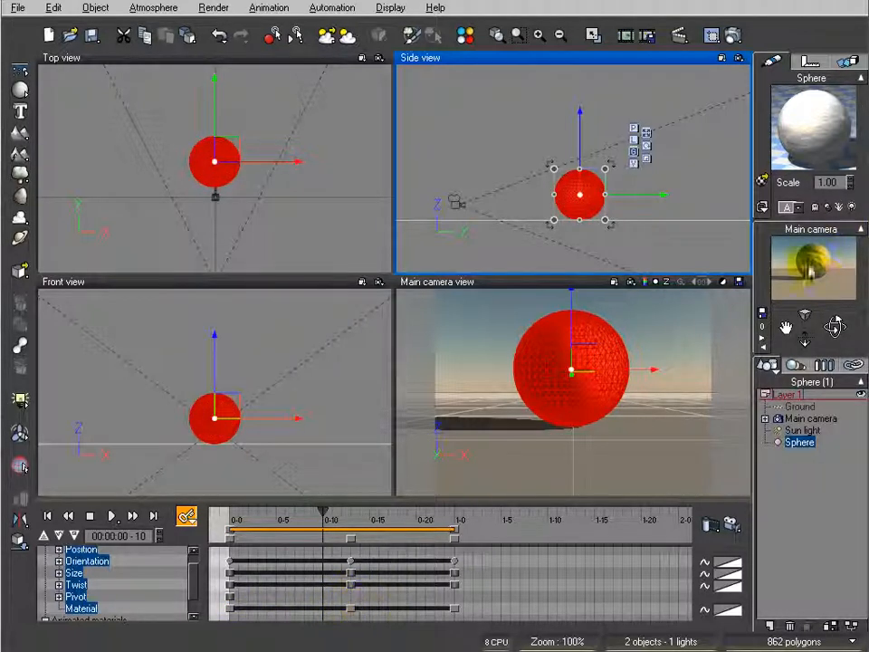
pyautogui.moveTo(817, 263); pyautogui.dragTo(800, 274)
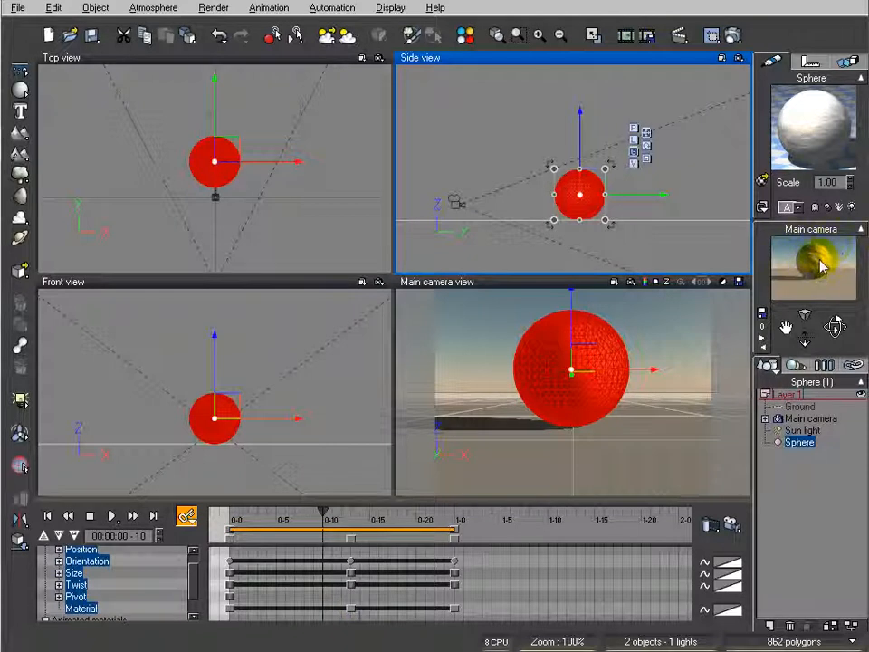
pyautogui.rightClick(829, 277)
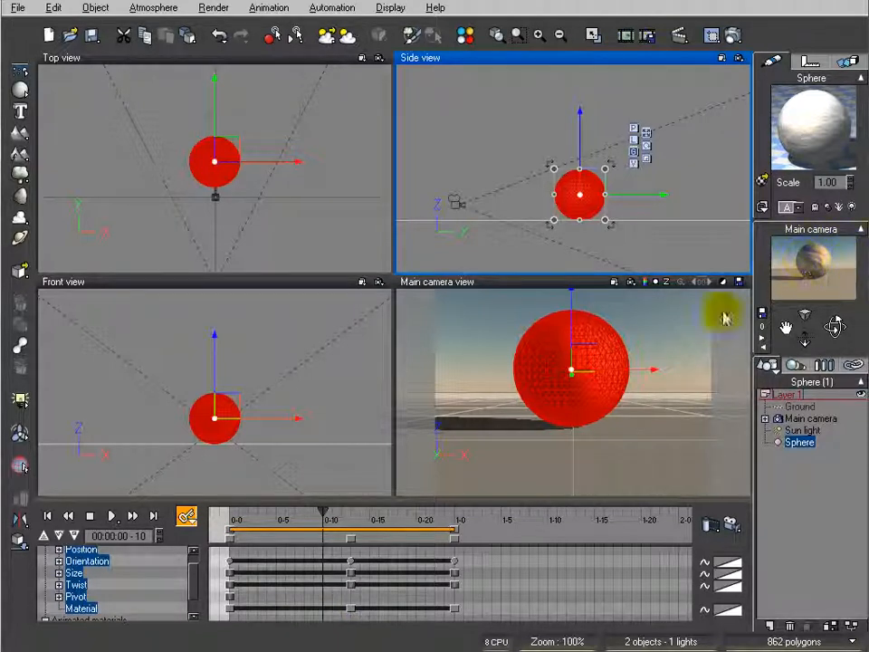
pyautogui.moveTo(283, 512); pyautogui.dragTo(324, 510)
pyautogui.moveTo(399, 515); pyautogui.dragTo(432, 515)
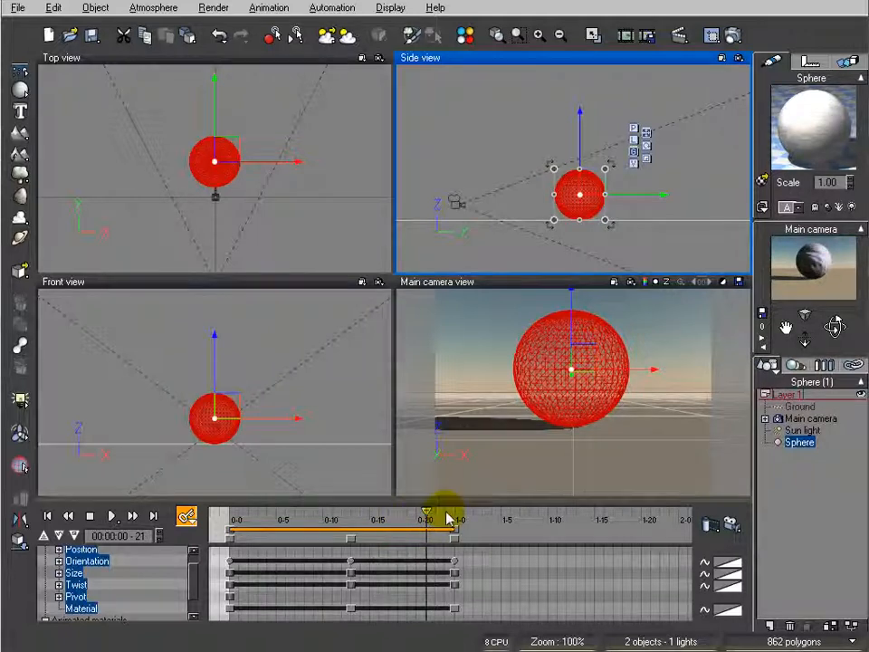
pyautogui.click(733, 35)
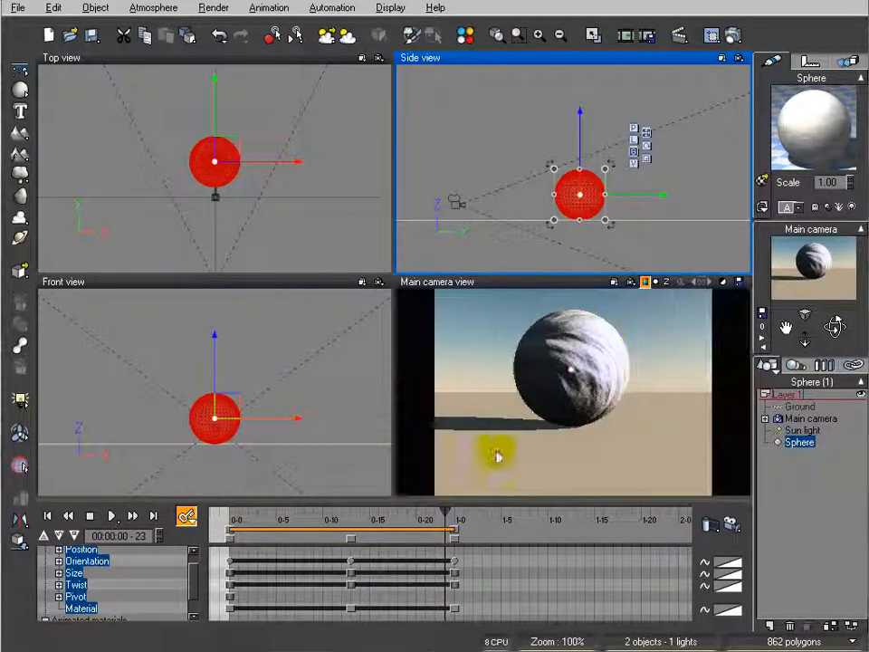
# - Return to the start, name the animation's colour output file material2 and render the entire animation
pyautogui.click(48, 515)
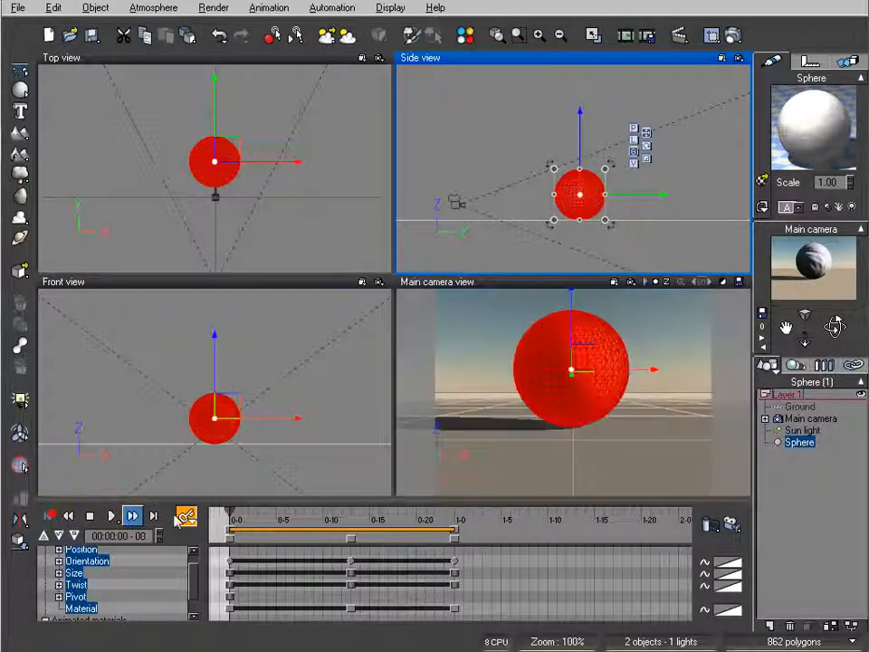
pyautogui.click(735, 527)
pyautogui.click(765, 547)
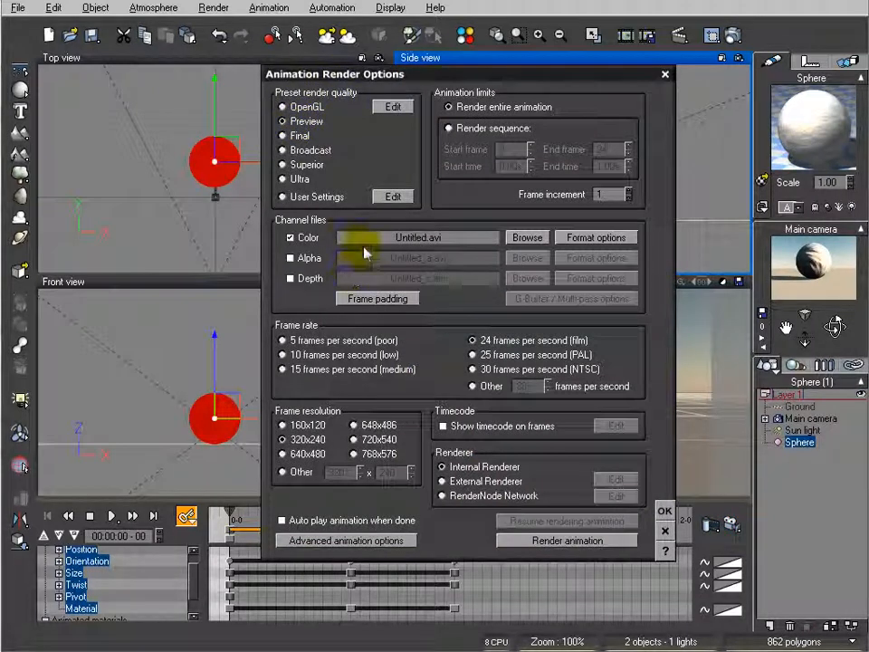
pyautogui.doubleClick(459, 235)
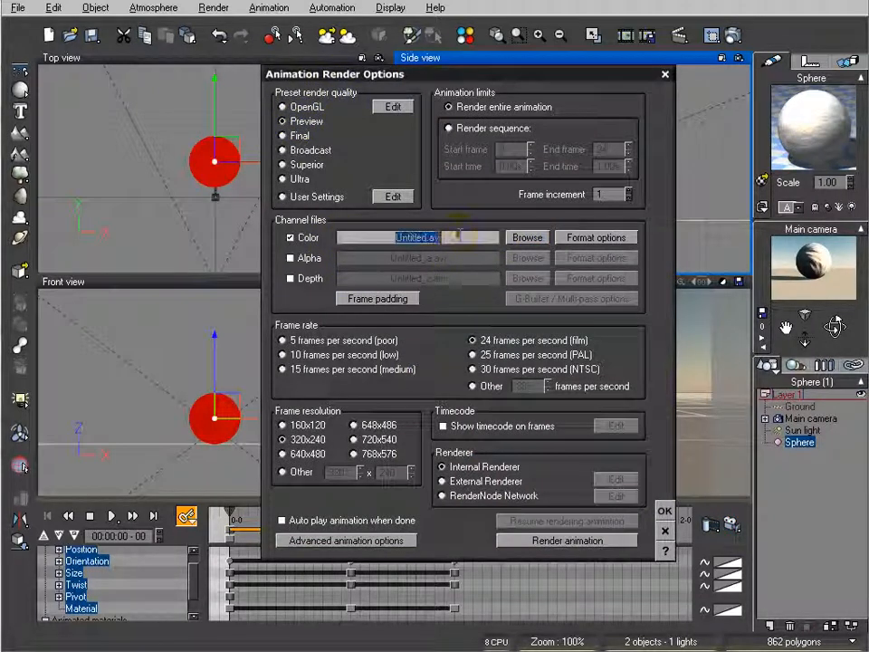
pyautogui.write('mat')
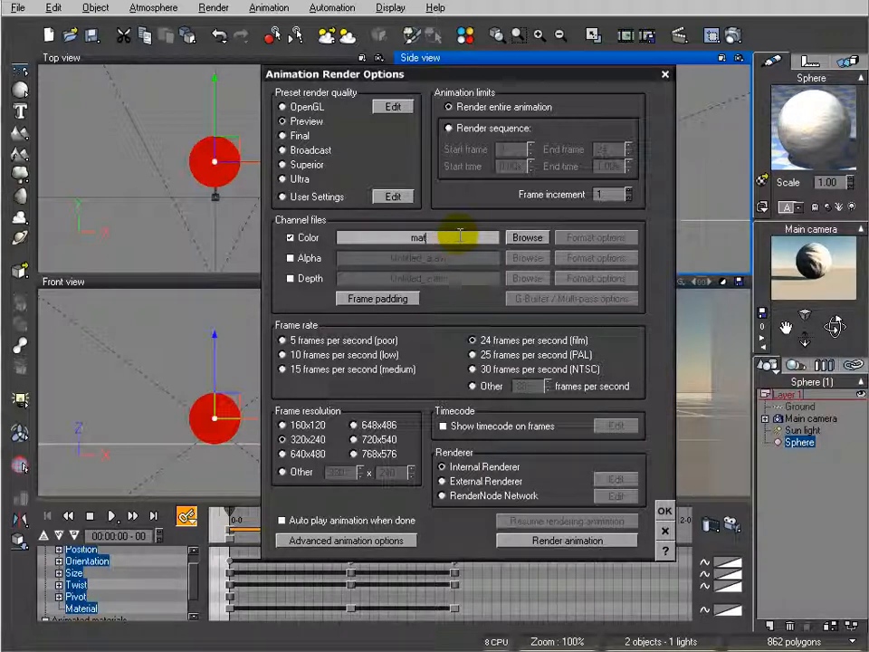
pyautogui.write('eri')
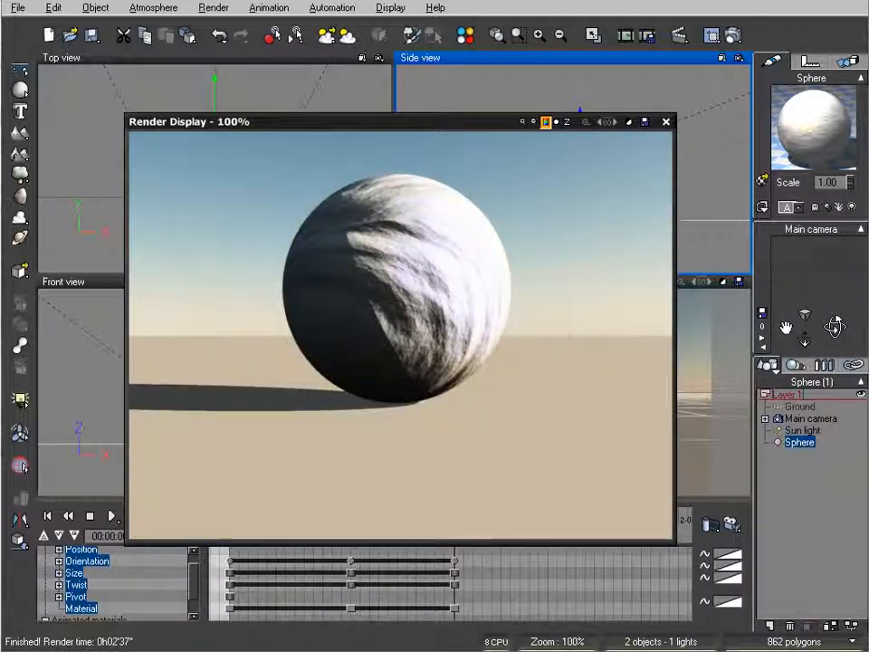
# - Play back the rendered material2 video, close the player and close the render display
pyautogui.moveTo(868, 45); pyautogui.dragTo(435, 101)
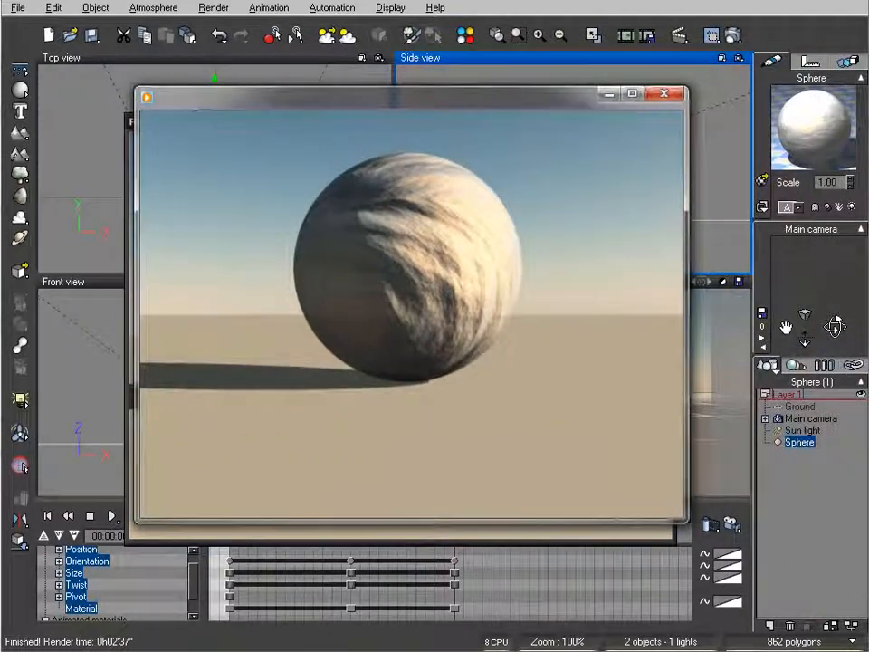
pyautogui.click(410, 496)
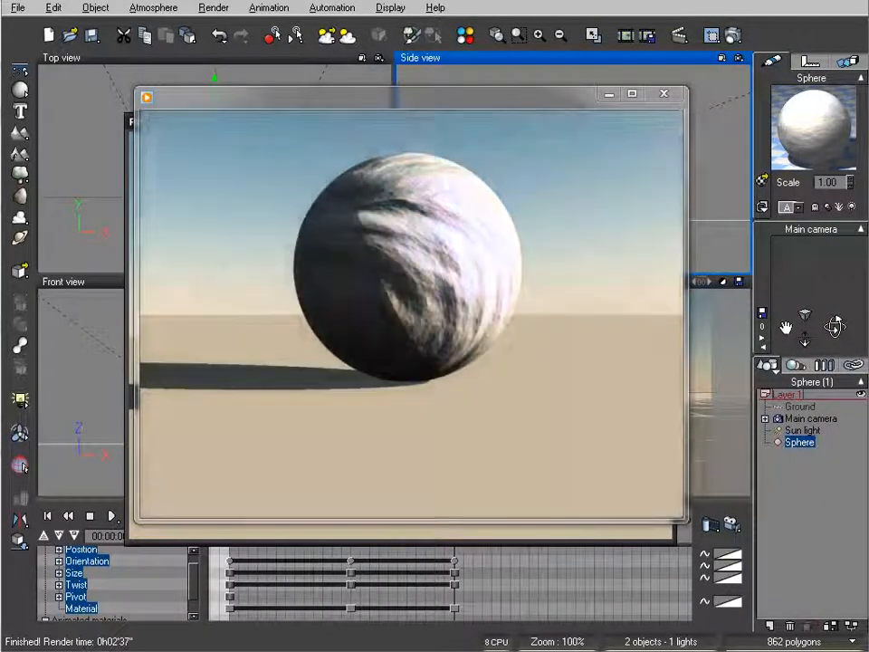
pyautogui.moveTo(594, 372)
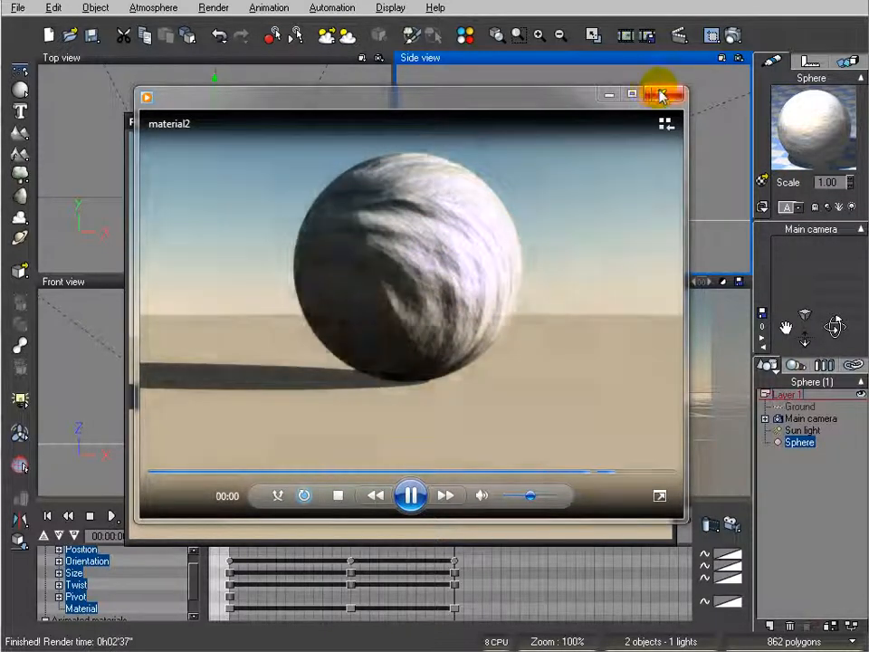
pyautogui.click(664, 96)
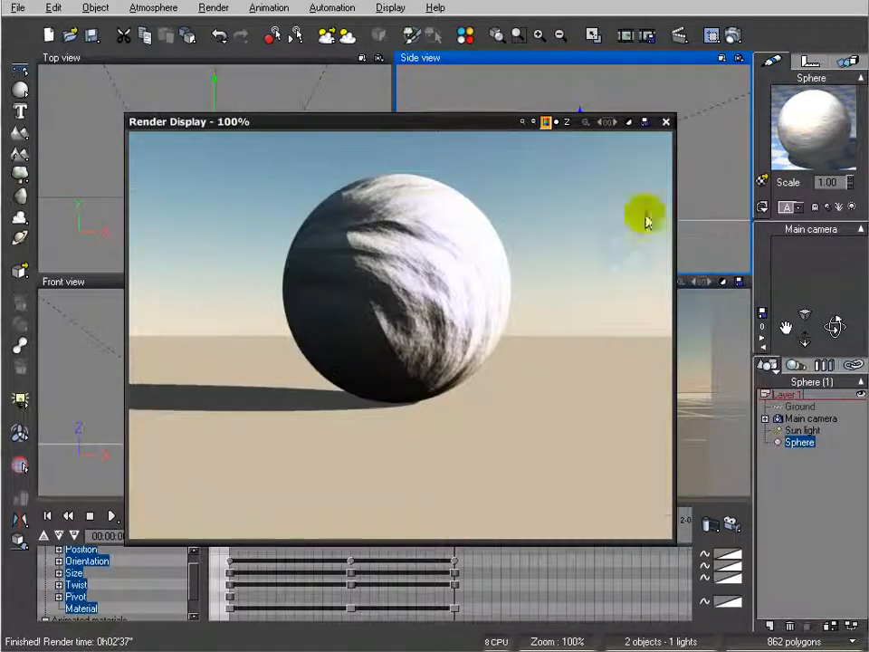
pyautogui.click(665, 122)
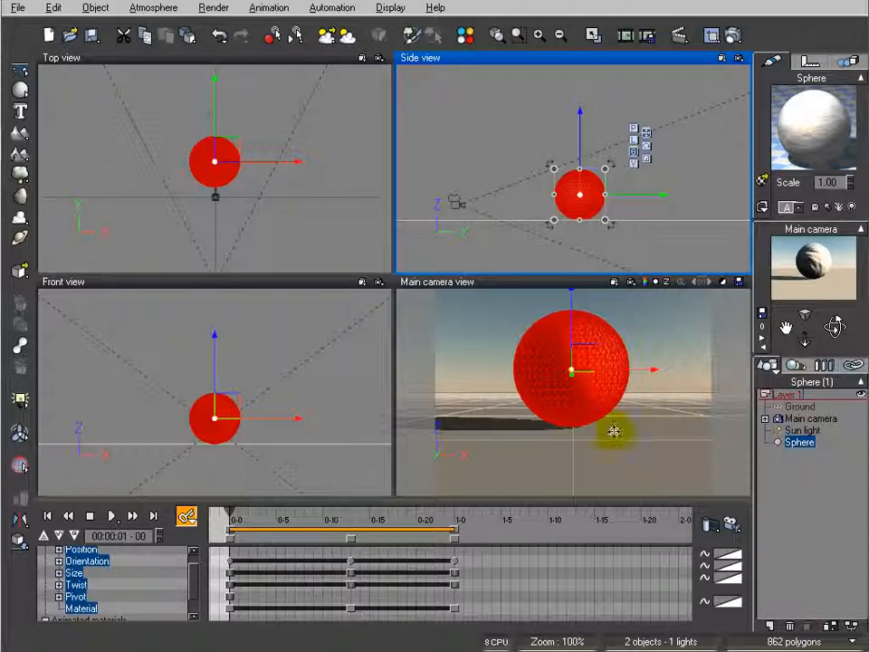
# - Inspect the sphere material's transparency settings without changing them
pyautogui.doubleClick(809, 133)
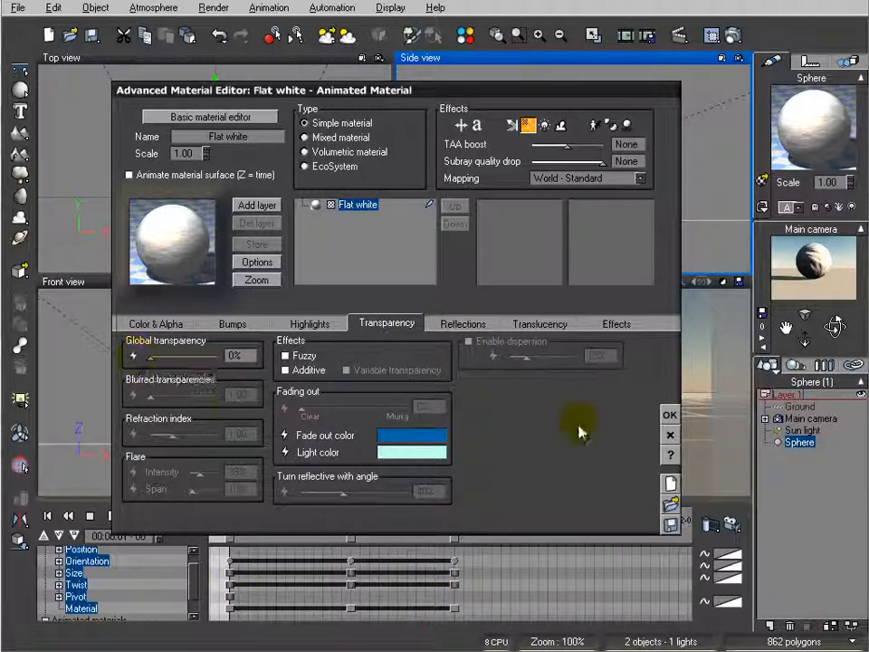
pyautogui.click(669, 415)
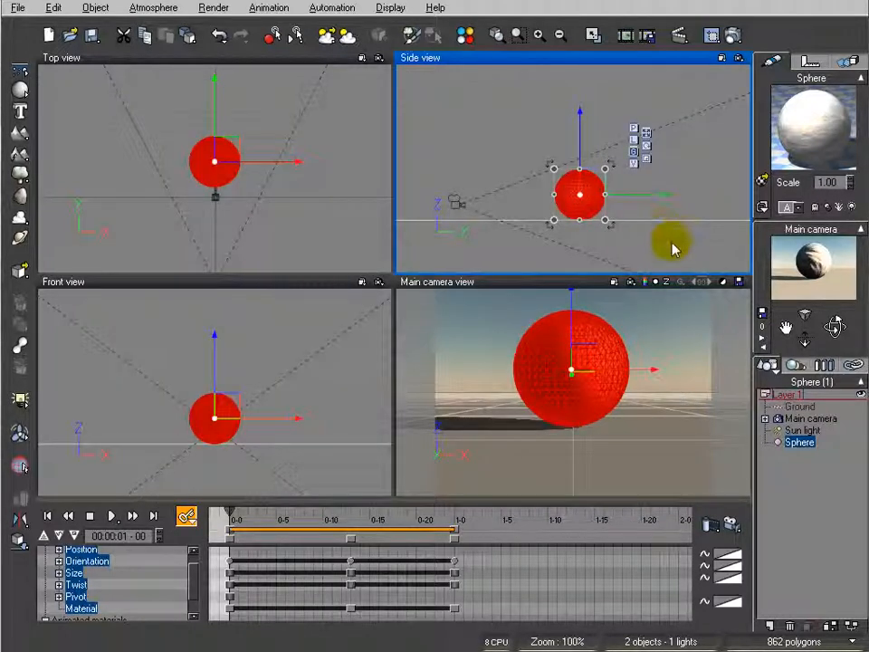